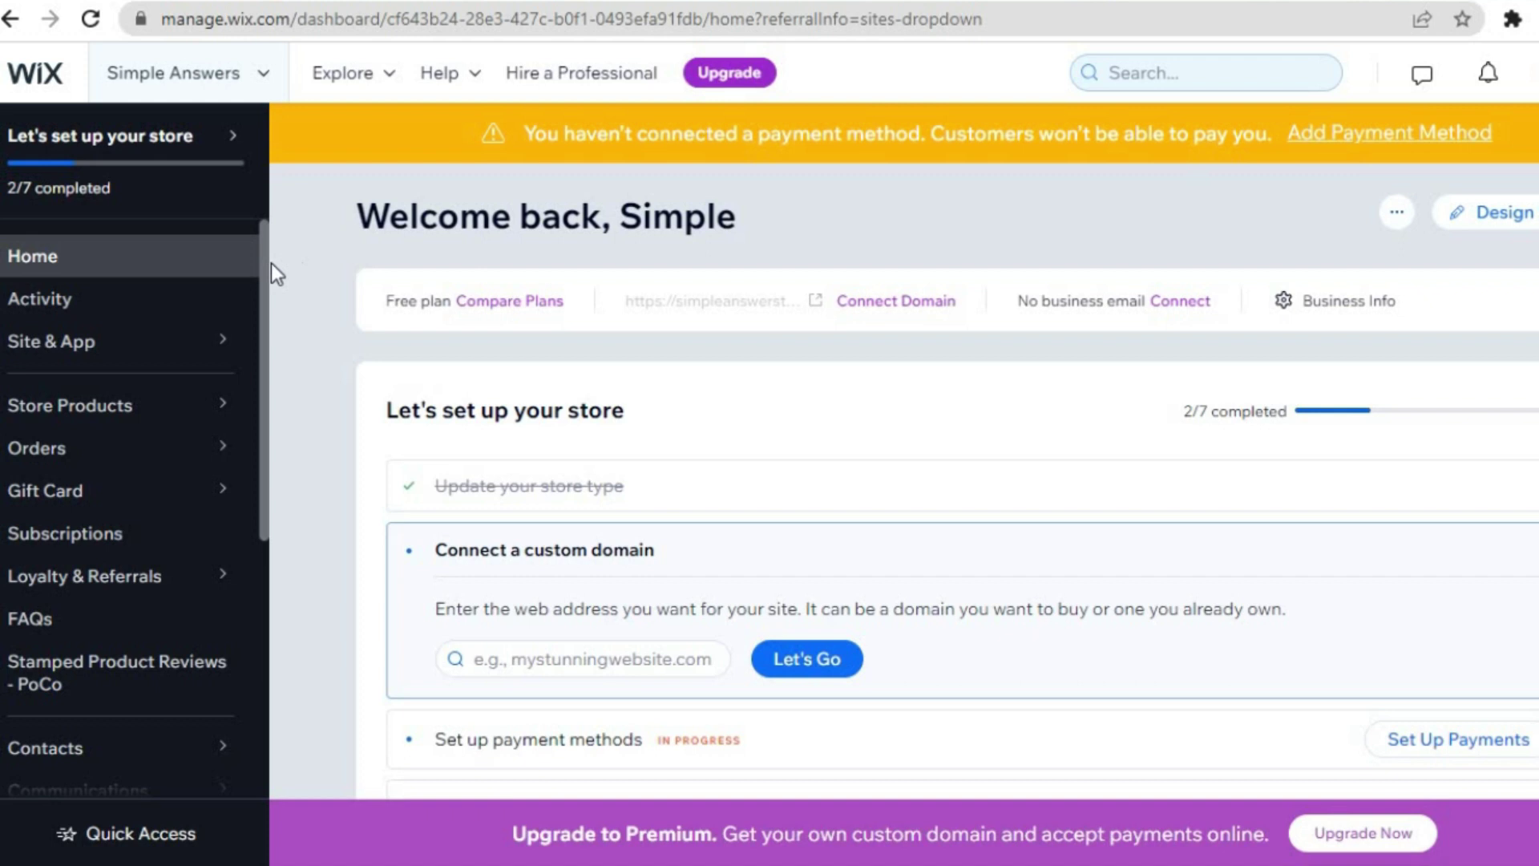
- Reveal the Communications submenu (Inbox, Chat, Forms & Submissions, Business Email) in the dashboard sidebar
{"action": "scroll", "coordinate": [262, 296], "scroll_direction": "down", "scroll_amount": 2}
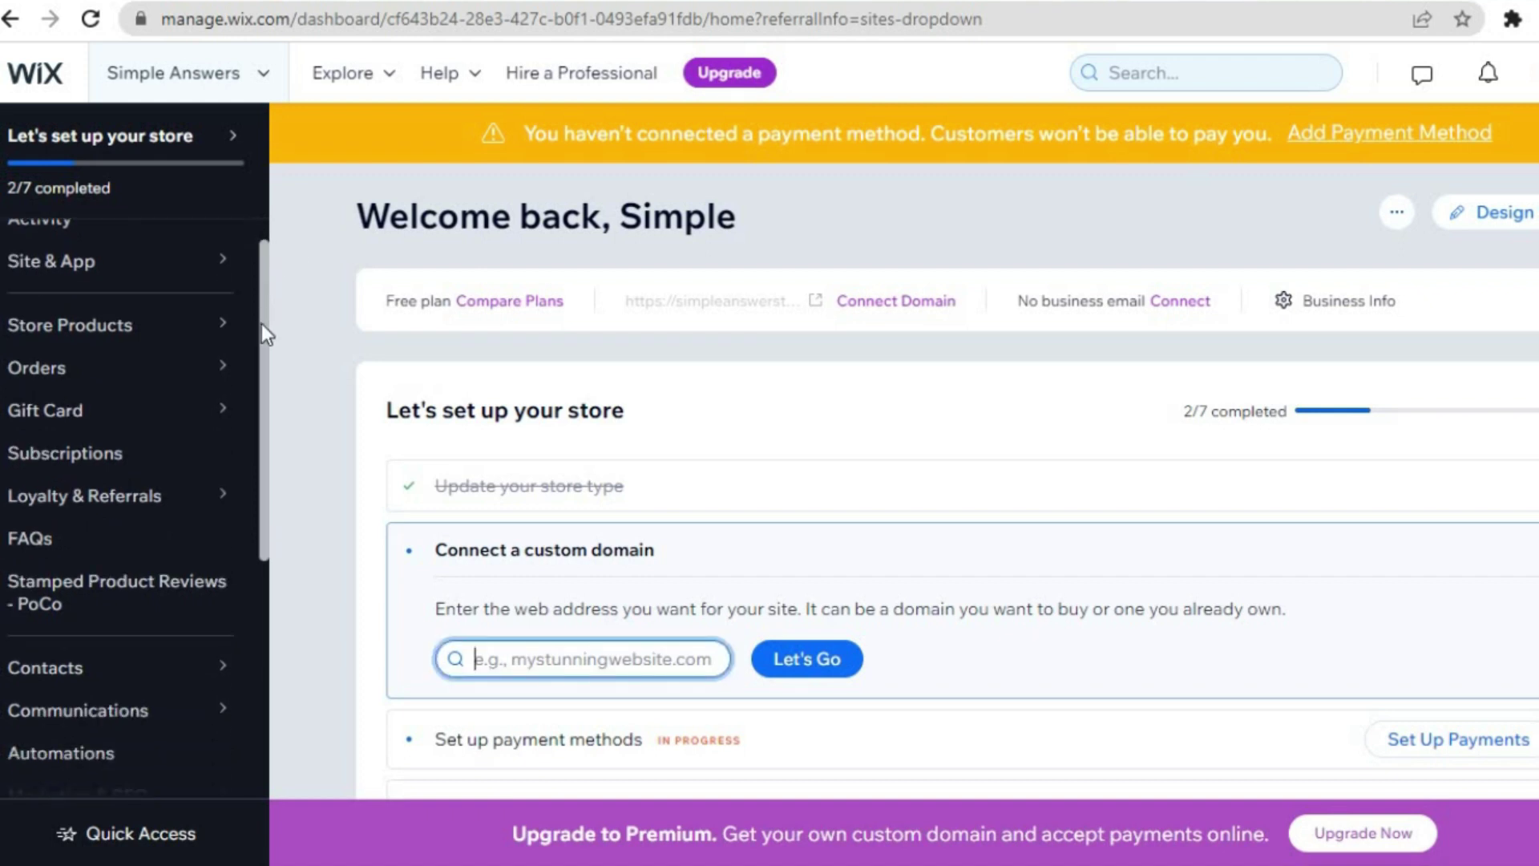
{"action": "scroll", "coordinate": [261, 324], "scroll_direction": "down", "scroll_amount": 4}
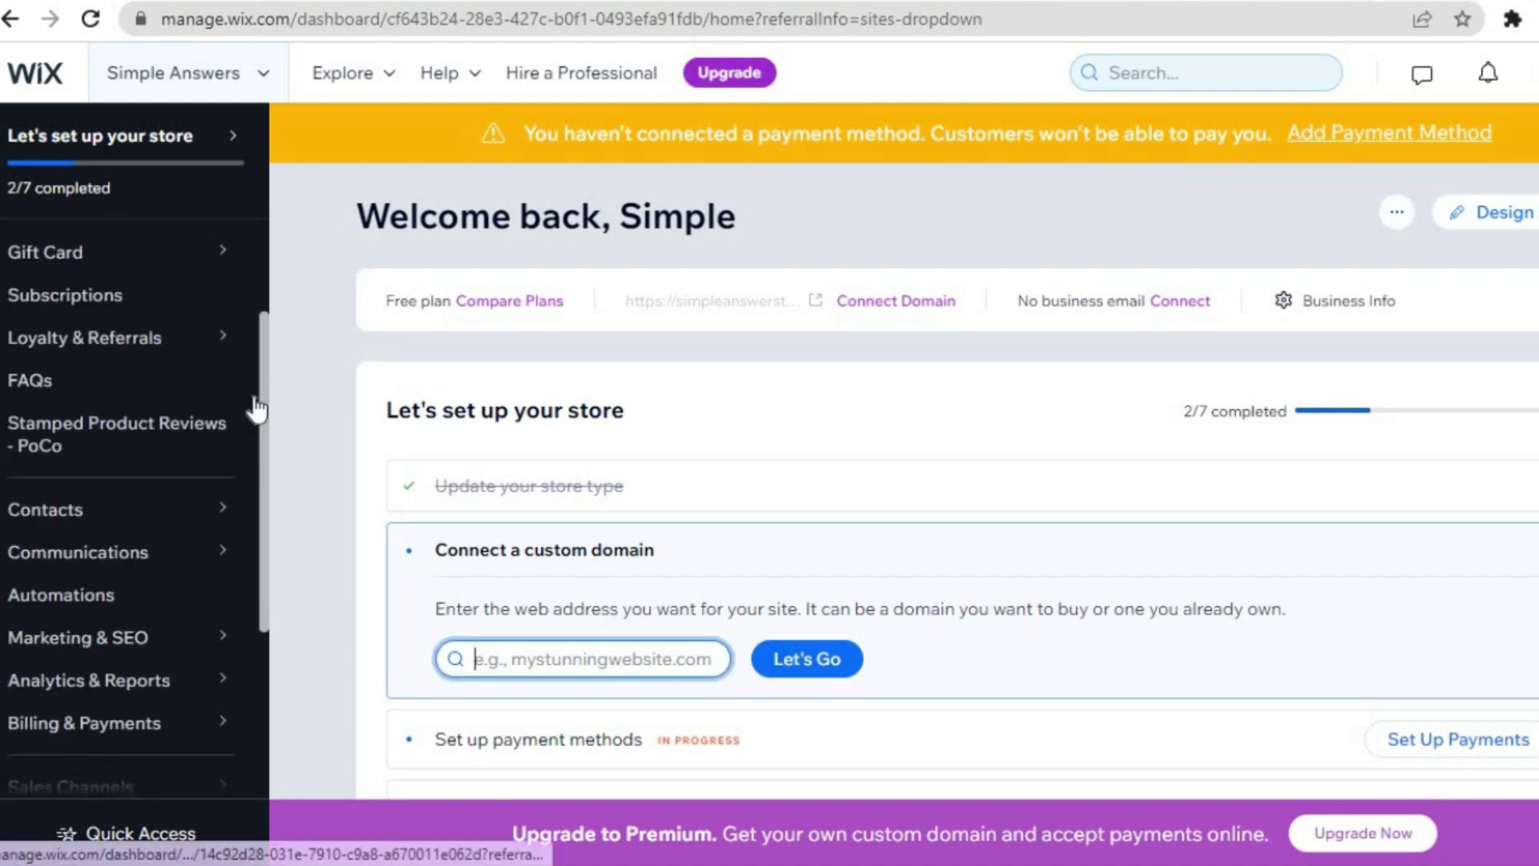
{"action": "mouse_move", "coordinate": [213, 550]}
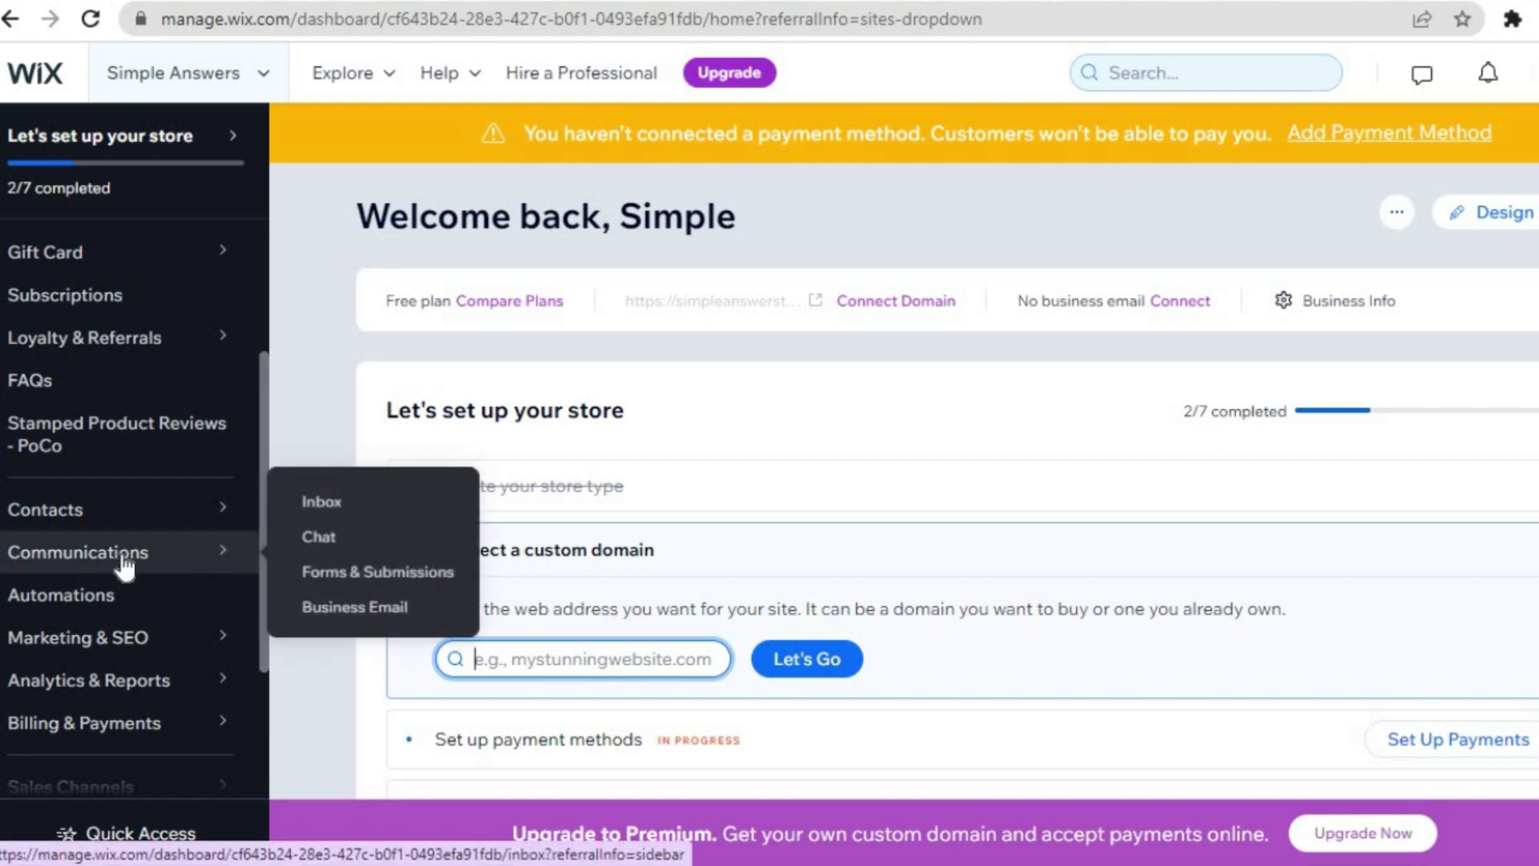
- Open the Chat settings on the Channels tab listing WhatsApp, Messenger and Phone Call
{"action": "left_click", "coordinate": [329, 551]}
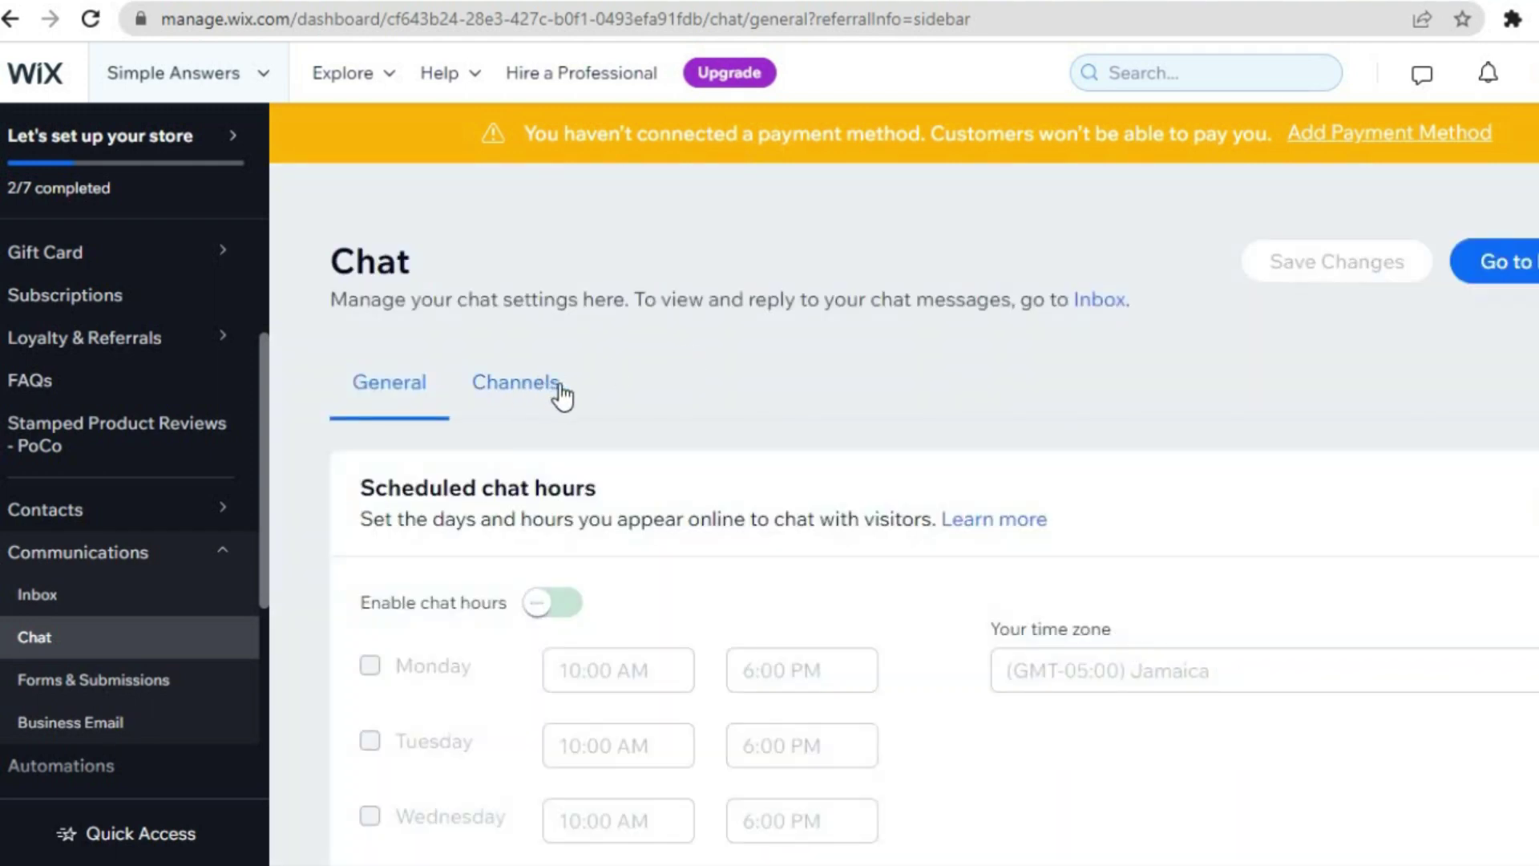
{"action": "scroll", "coordinate": [485, 391], "scroll_direction": "down", "scroll_amount": 1}
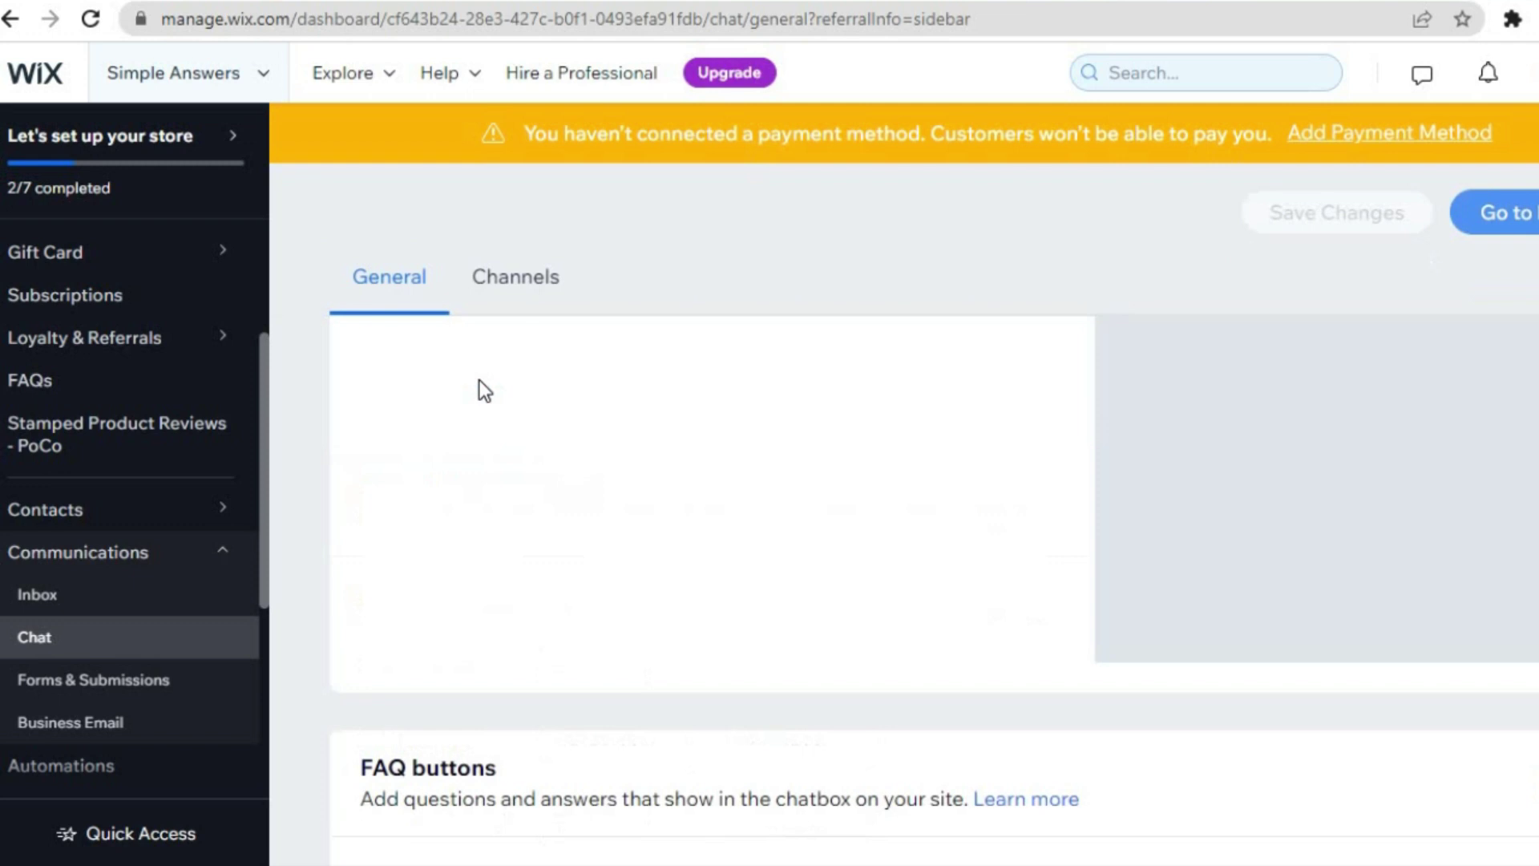
{"action": "left_click", "coordinate": [532, 293]}
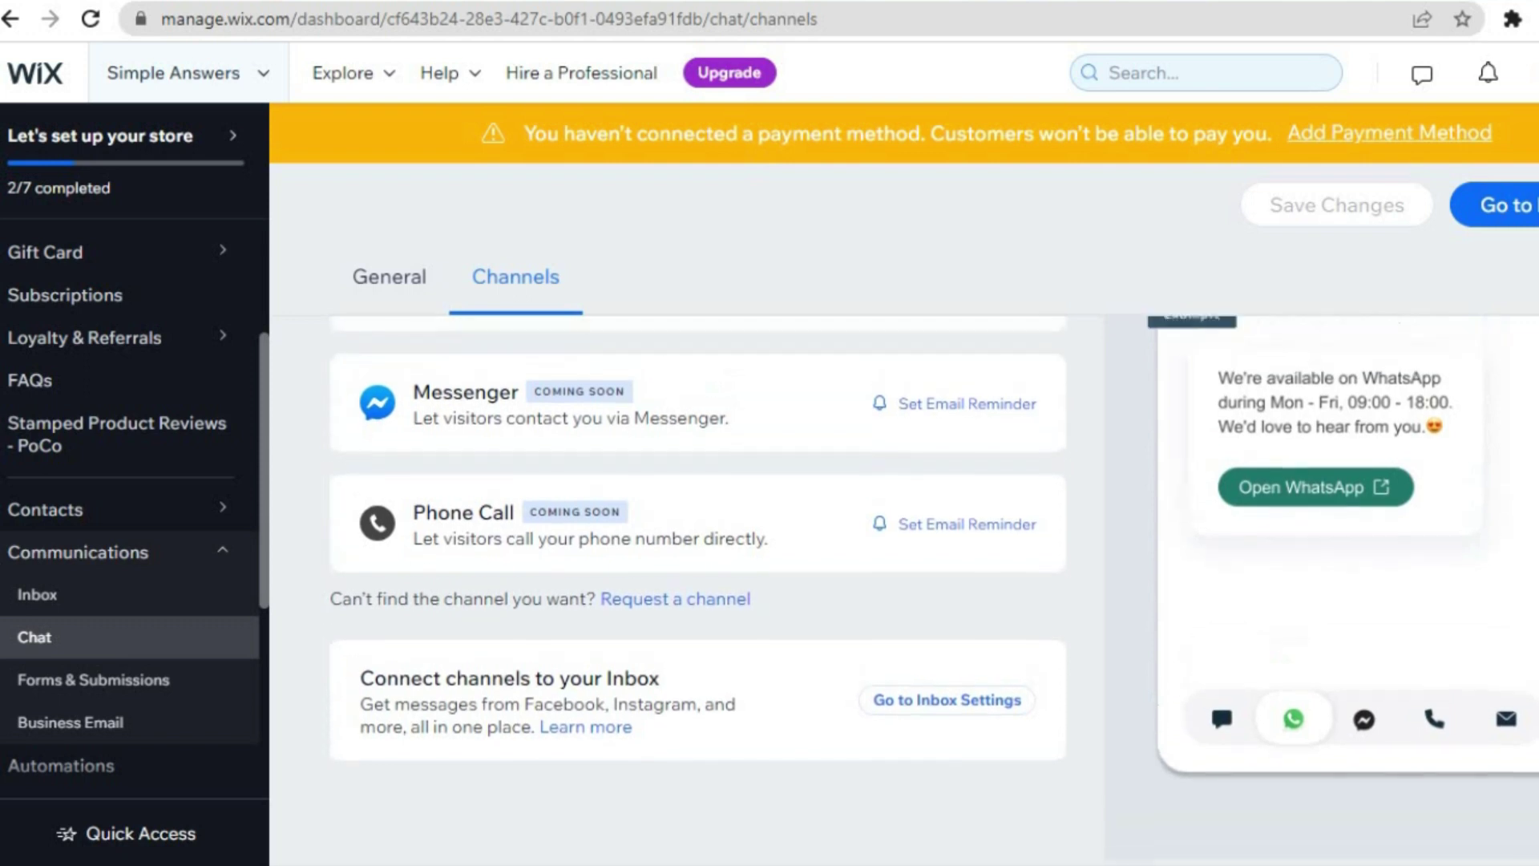
{"action": "scroll", "coordinate": [934, 587], "scroll_direction": "up", "scroll_amount": 4}
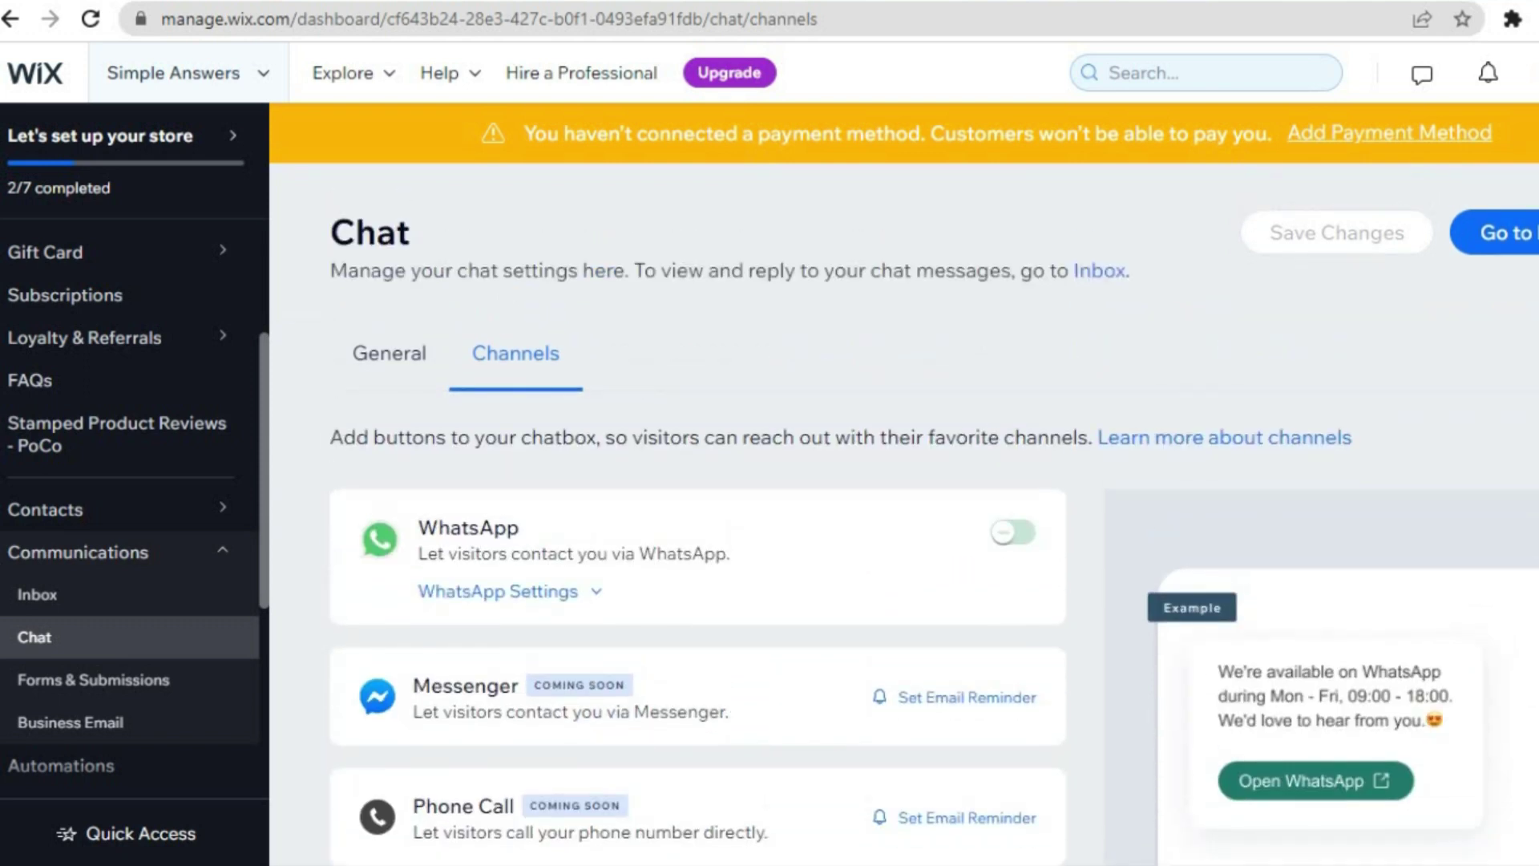
- Expand WhatsApp settings and review its phone number, info text and pre-filled message fields
{"action": "left_click", "coordinate": [525, 608]}
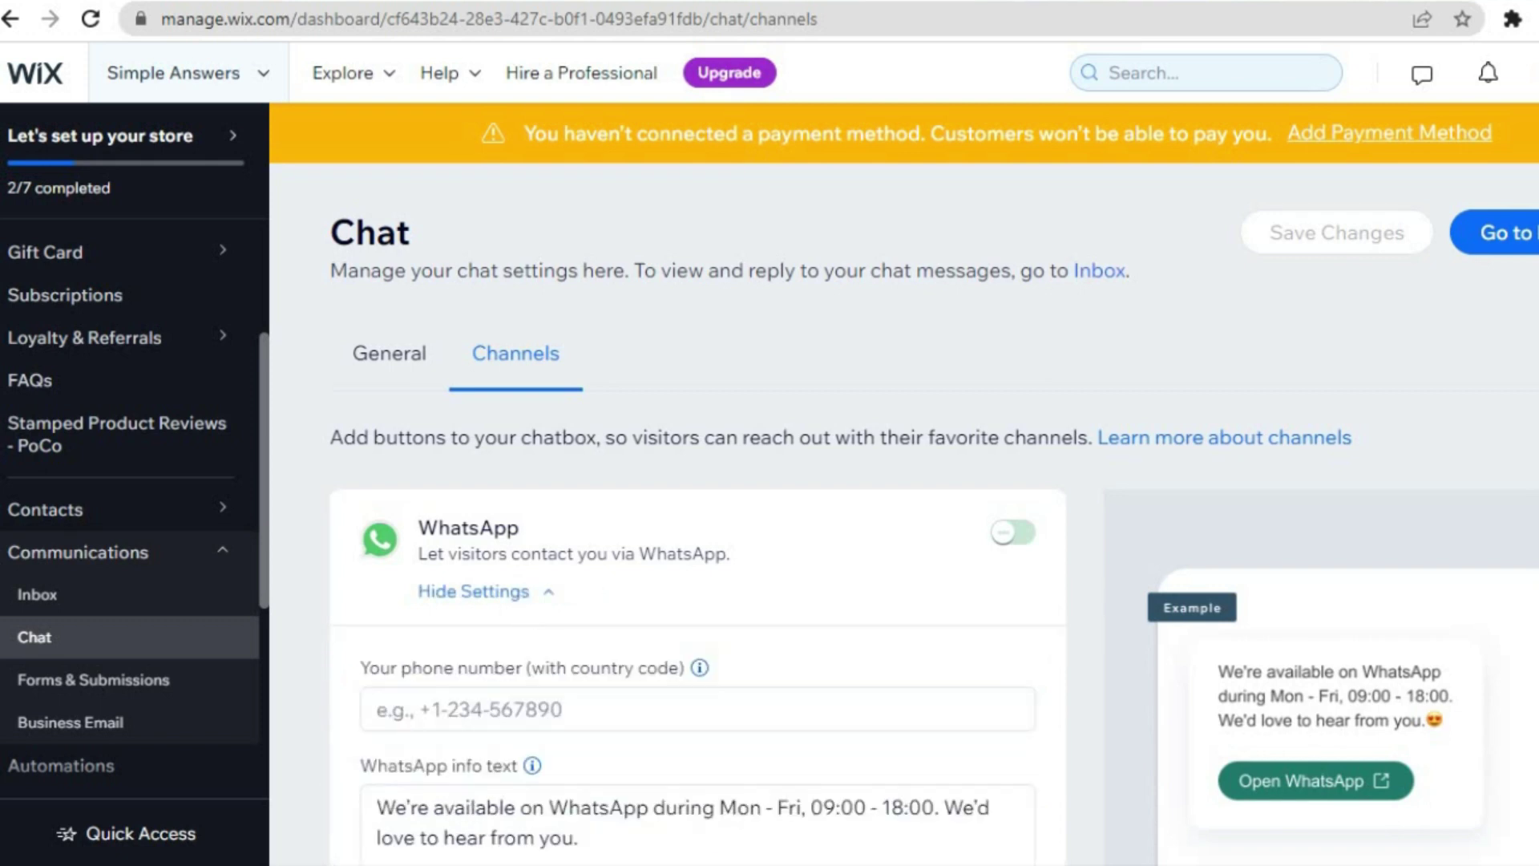
{"action": "scroll", "coordinate": [580, 692], "scroll_direction": "down", "scroll_amount": 3}
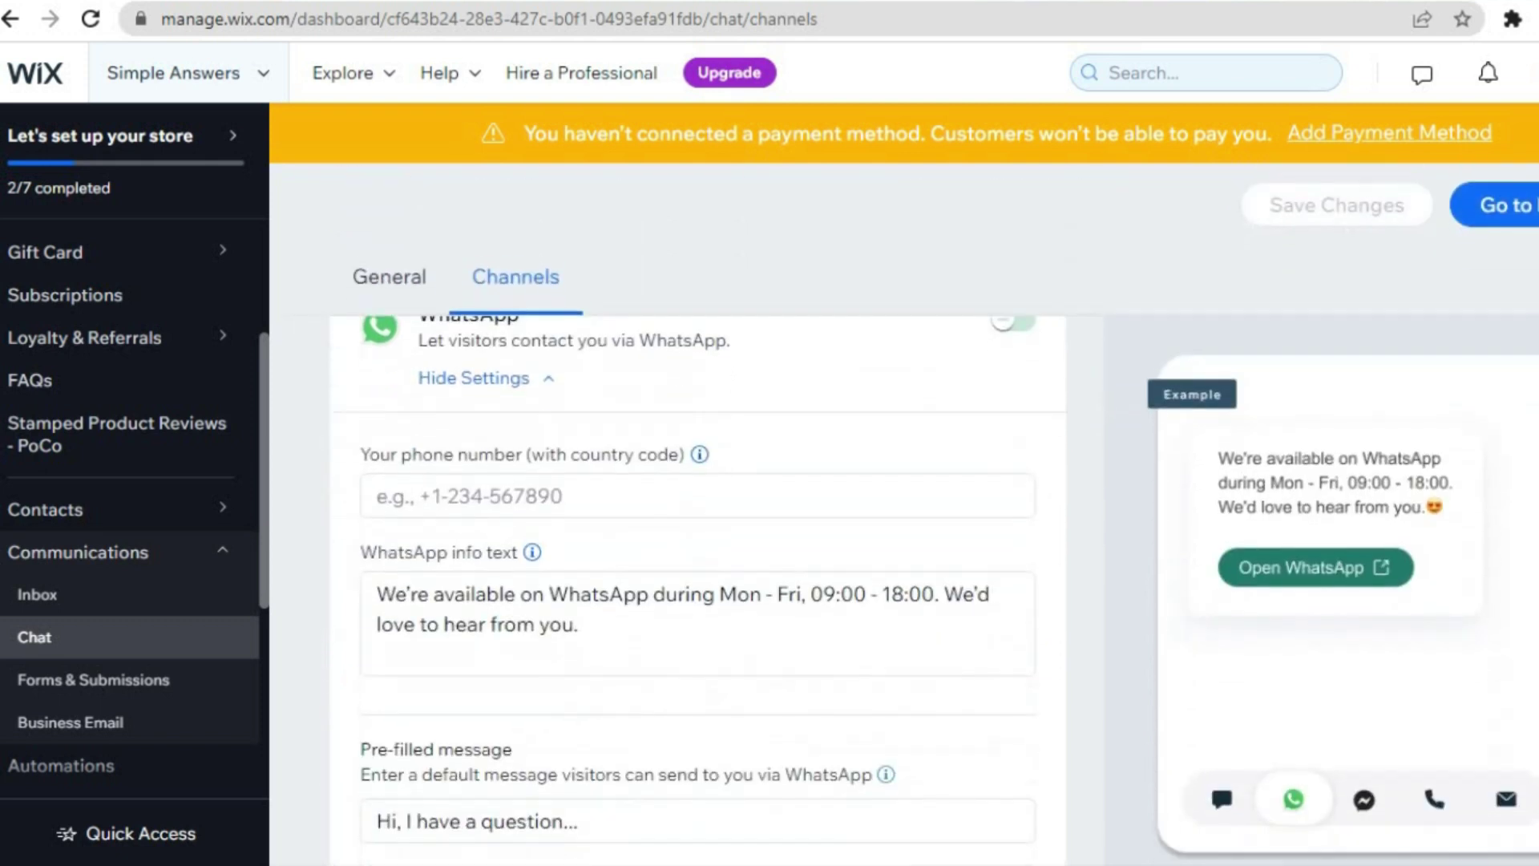
{"action": "left_click", "coordinate": [578, 501]}
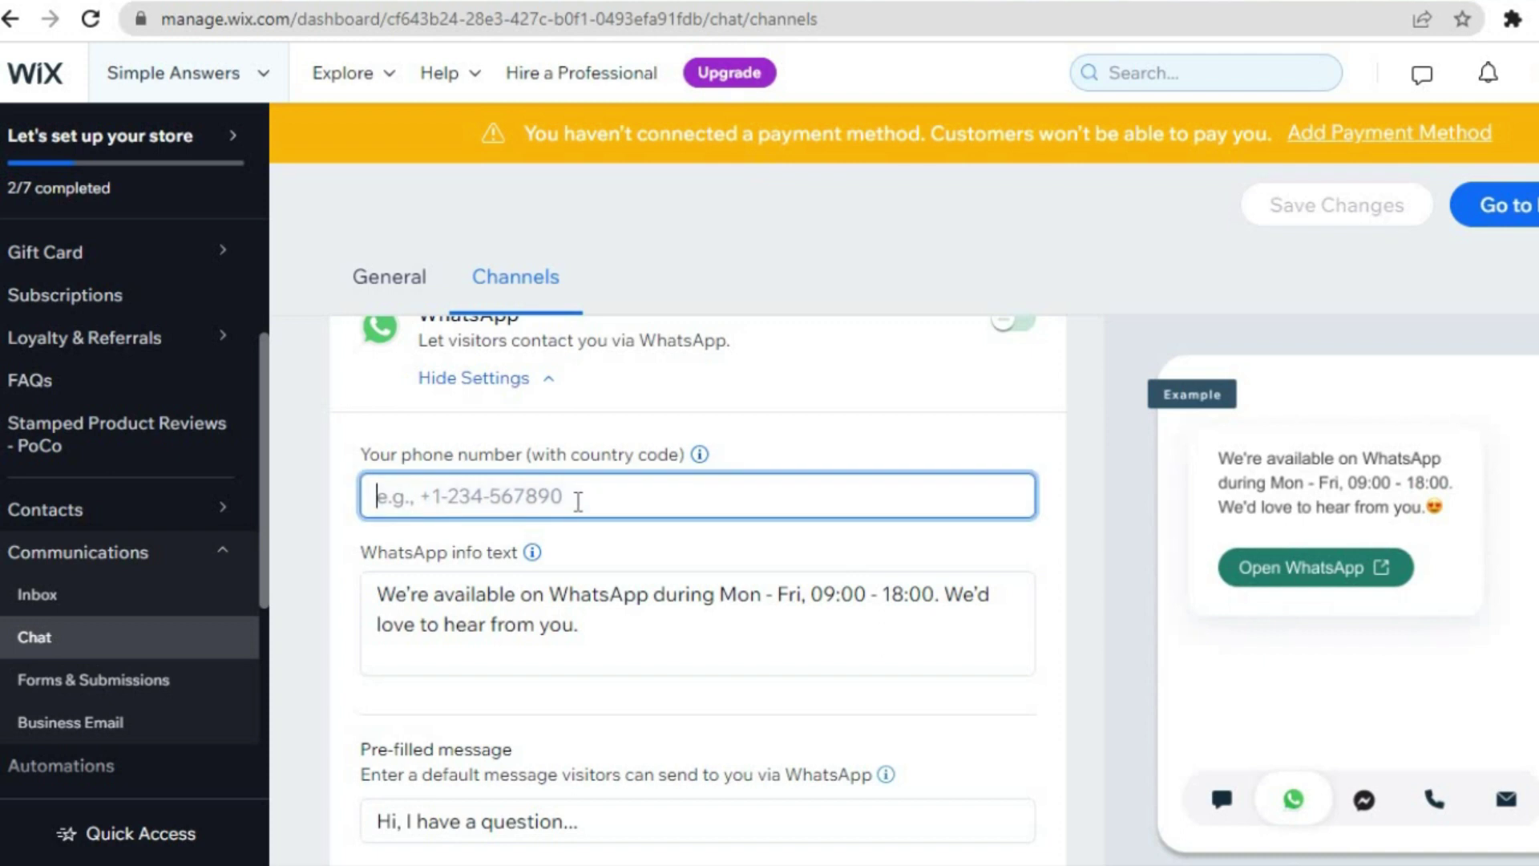
{"action": "left_click", "coordinate": [597, 618]}
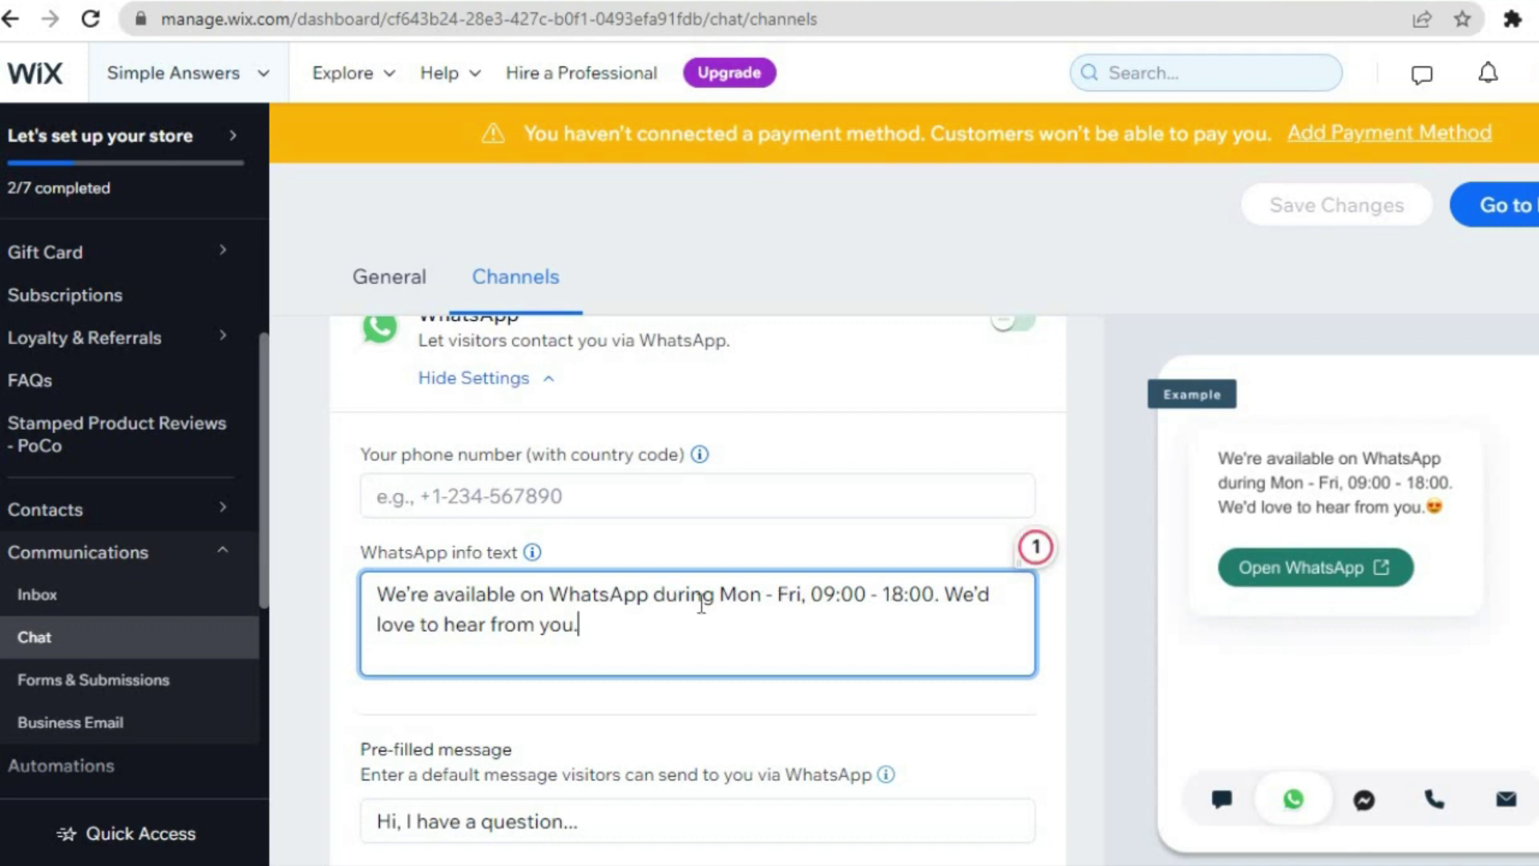
{"action": "left_click", "coordinate": [1215, 617]}
{"action": "scroll", "coordinate": [1215, 617], "scroll_direction": "down", "scroll_amount": 2}
{"action": "scroll", "coordinate": [936, 587], "scroll_direction": "down", "scroll_amount": 1}
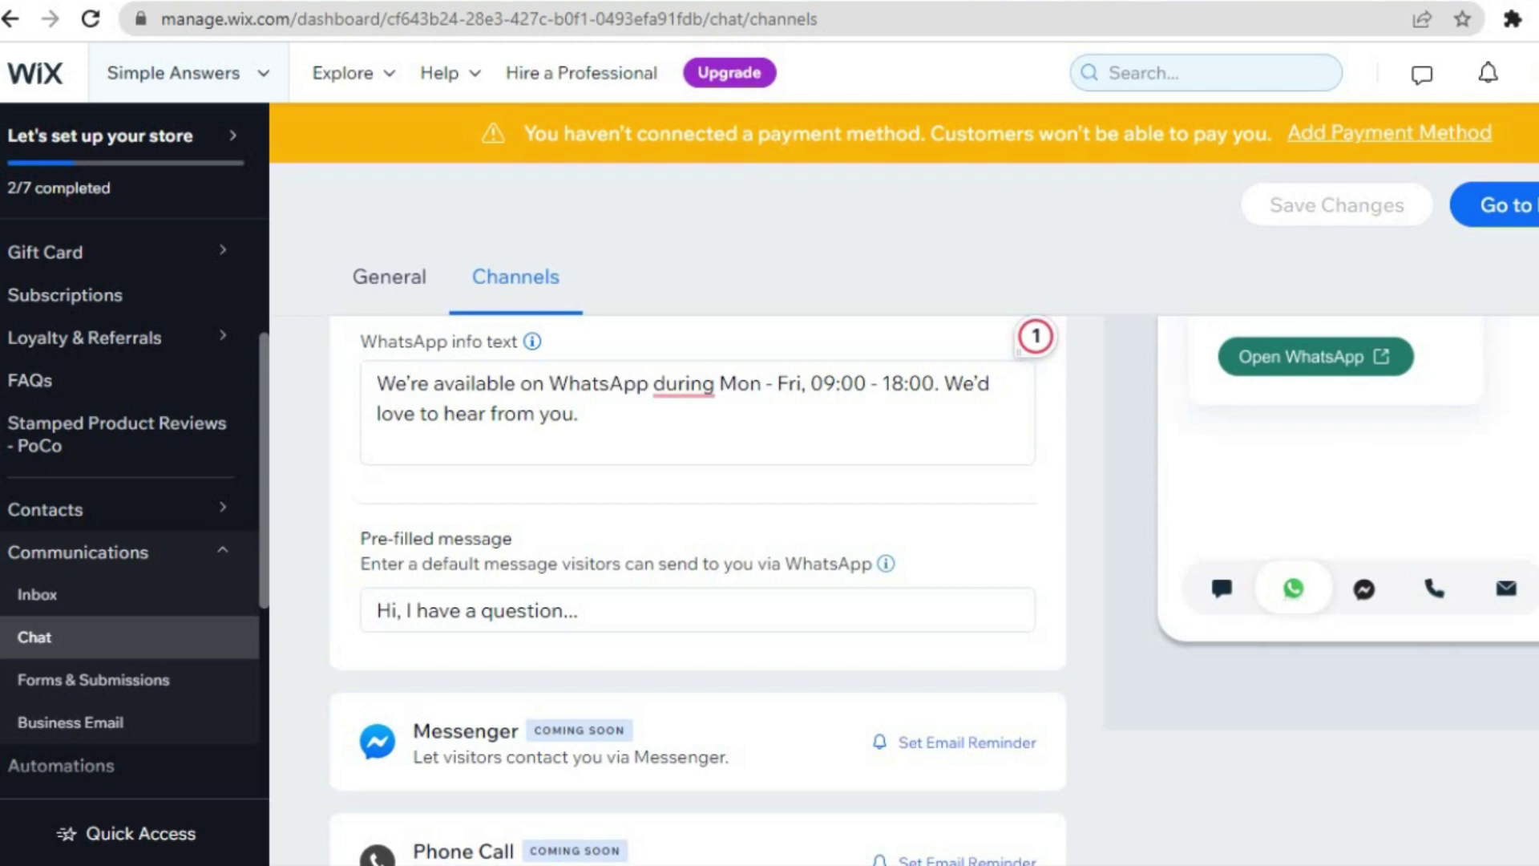
{"action": "scroll", "coordinate": [697, 561], "scroll_direction": "up", "scroll_amount": 4}
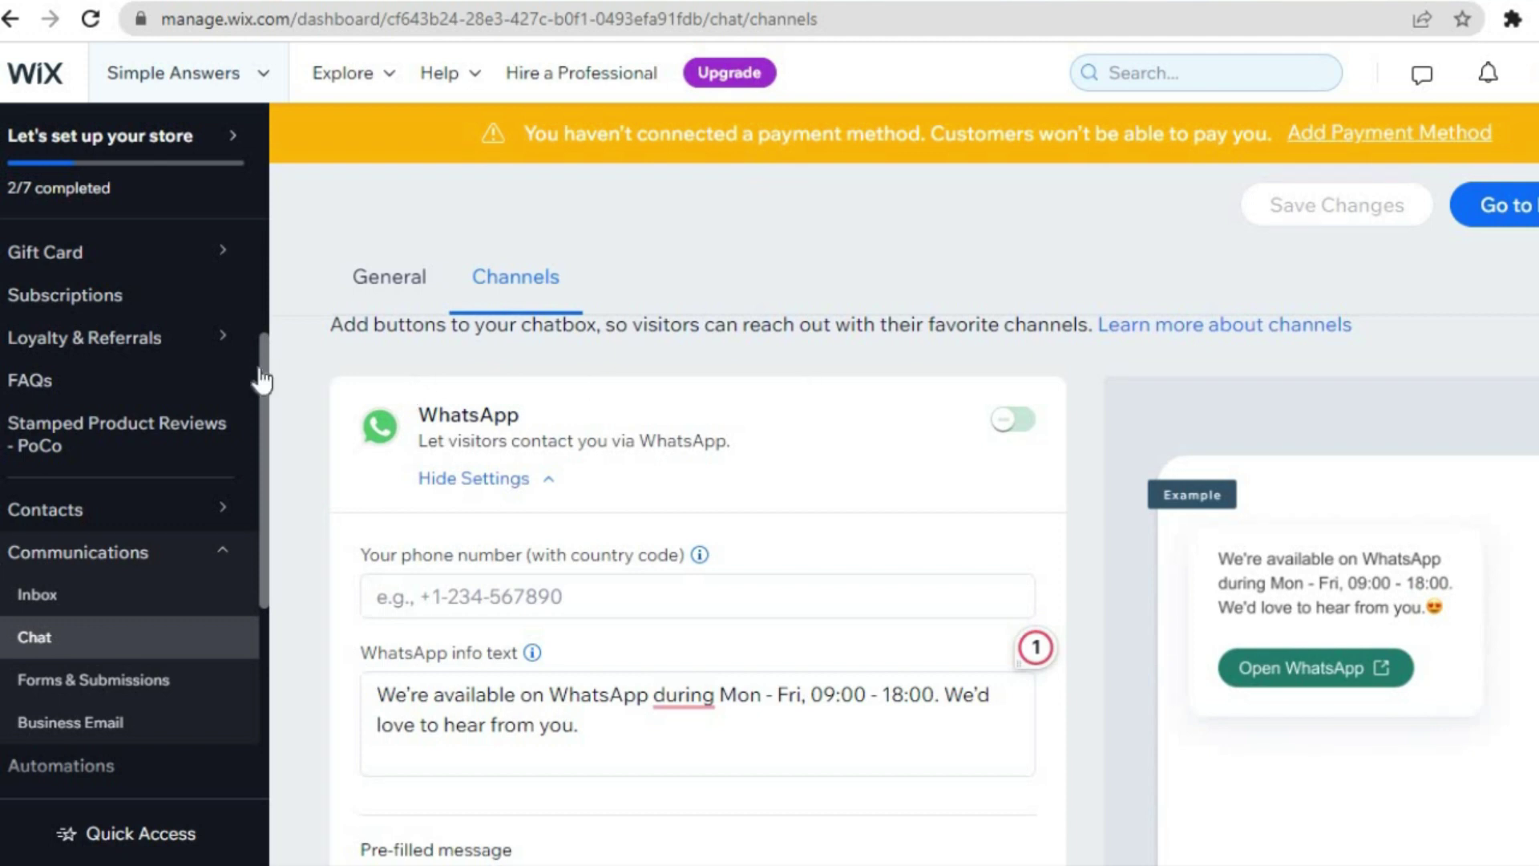
{"action": "scroll", "coordinate": [261, 273], "scroll_direction": "up", "scroll_amount": 3}
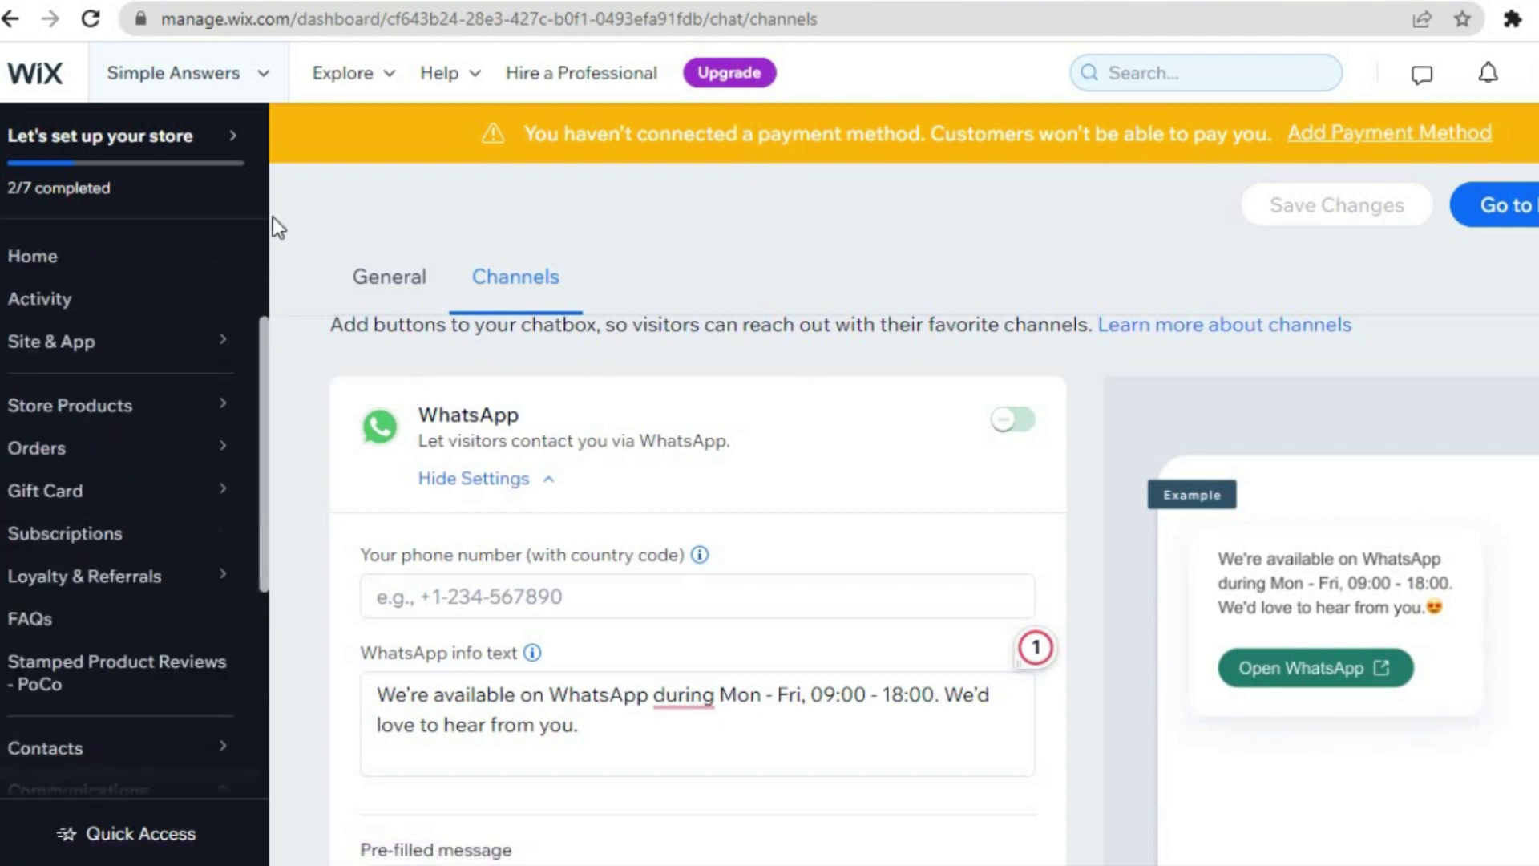
- Return to the dashboard Home page
{"action": "left_click", "coordinate": [164, 259]}
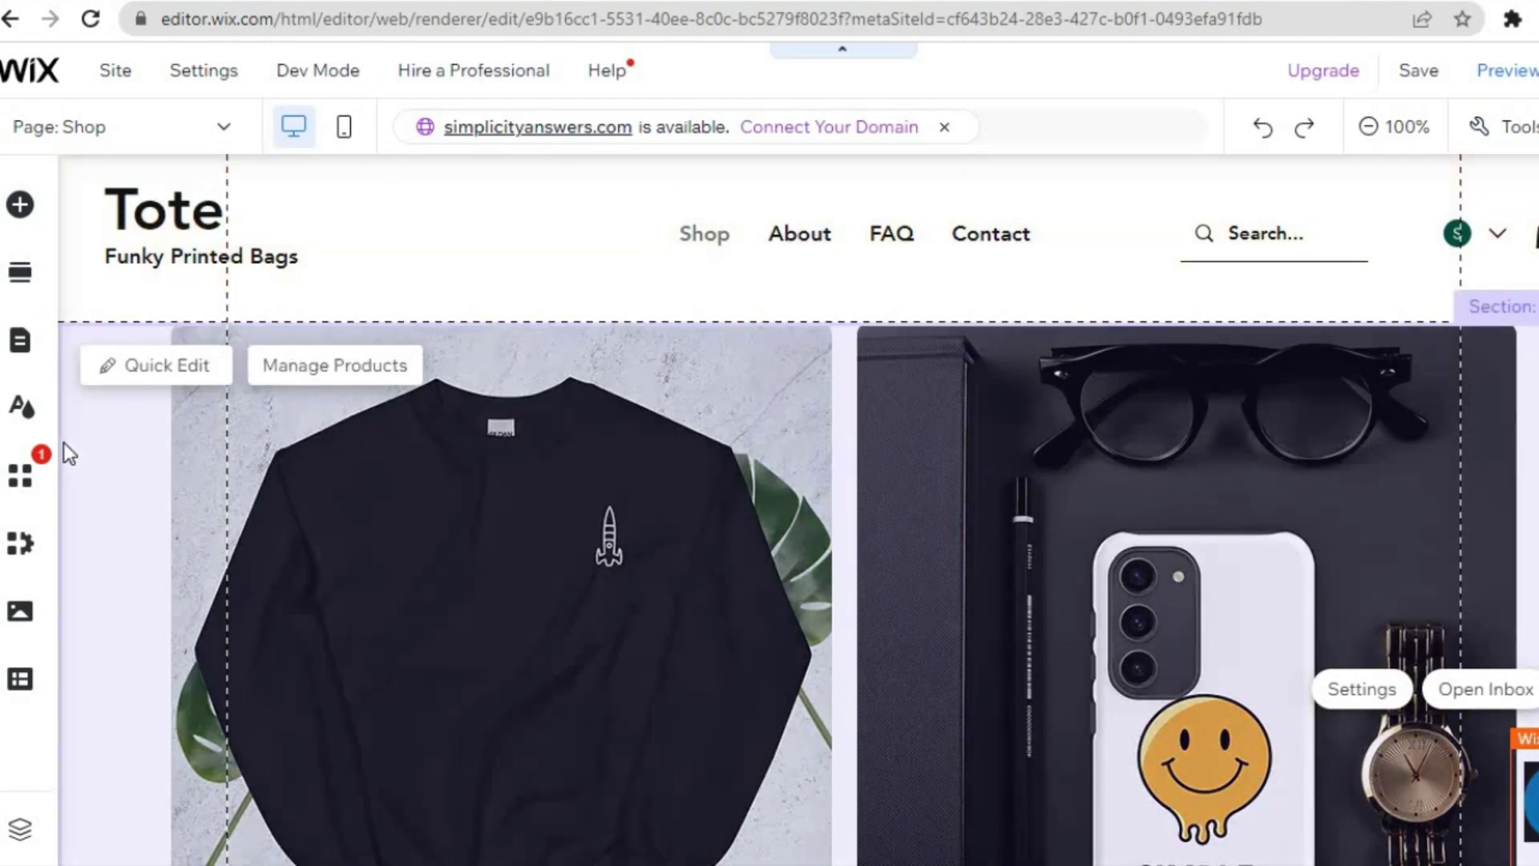
- Search the App Market for 'wha' and browse the WhatsApp results to find Chaty
{"action": "left_click", "coordinate": [18, 488]}
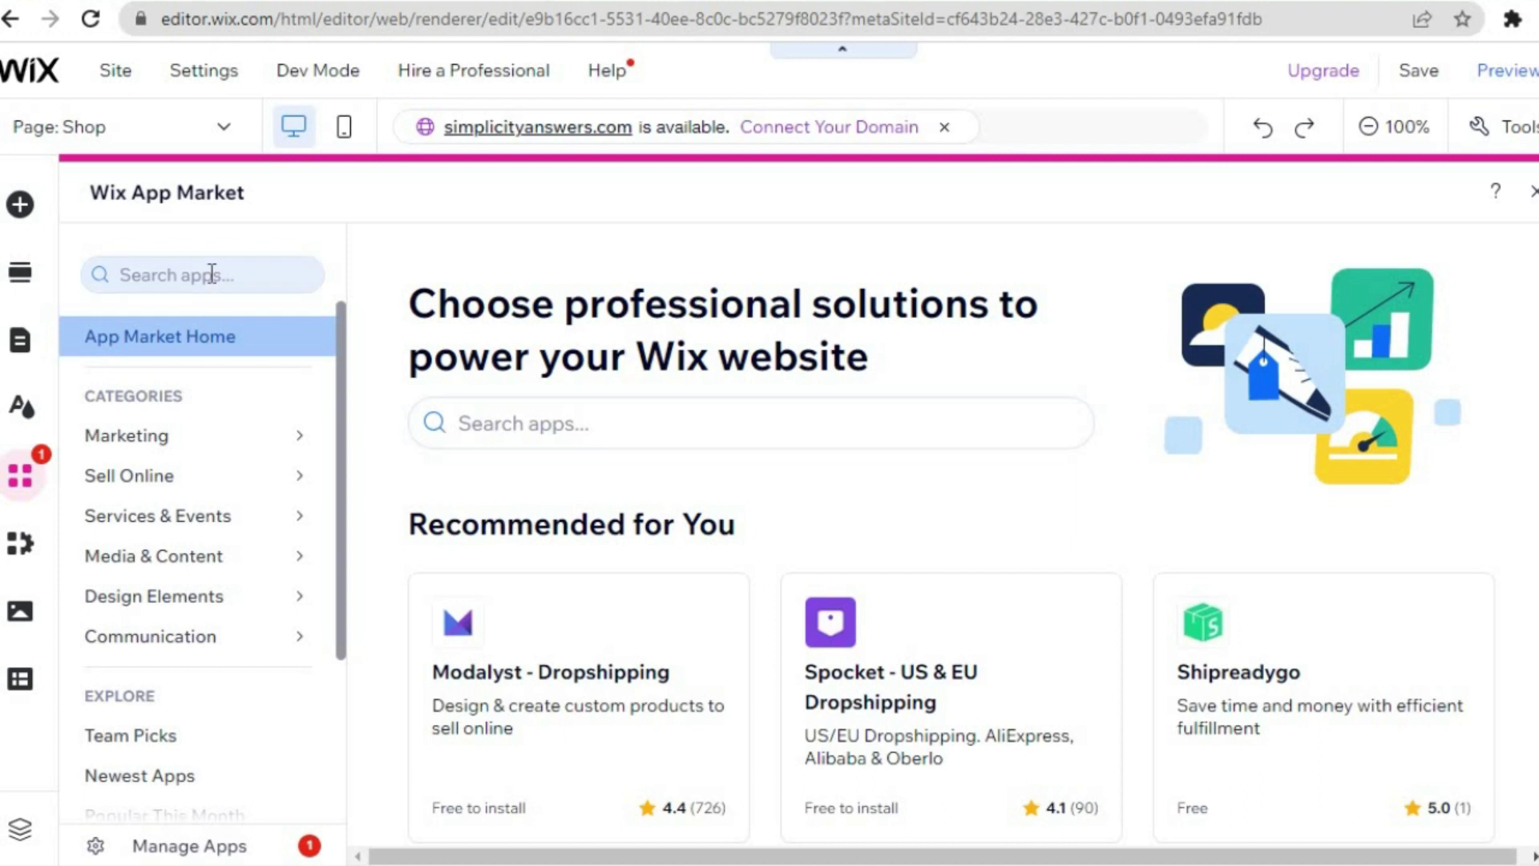
{"action": "left_click", "coordinate": [211, 273]}
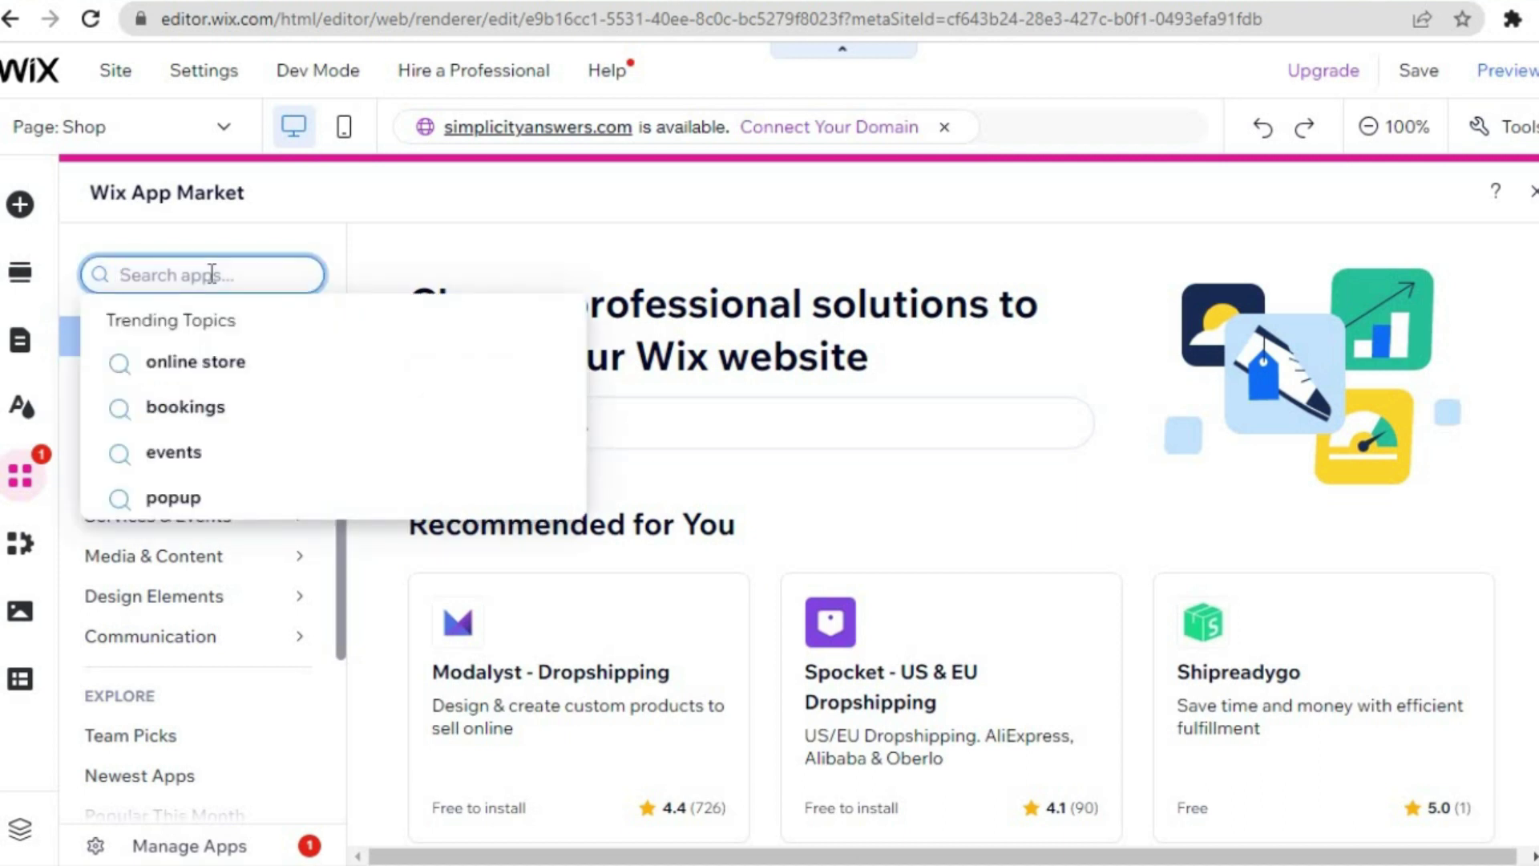
{"action": "type", "text": "wh"}
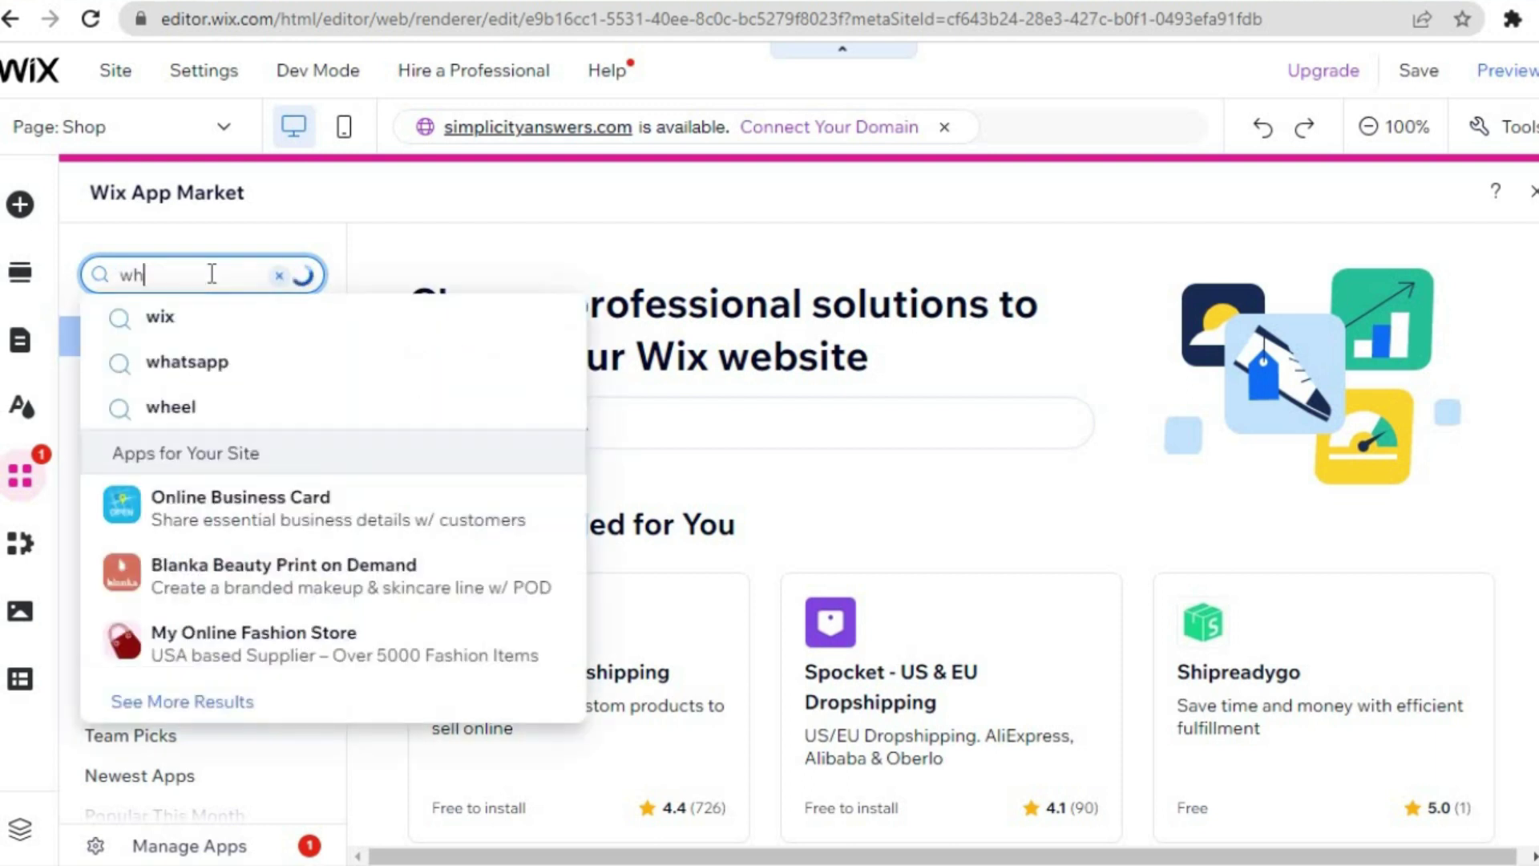
{"action": "type", "text": "a"}
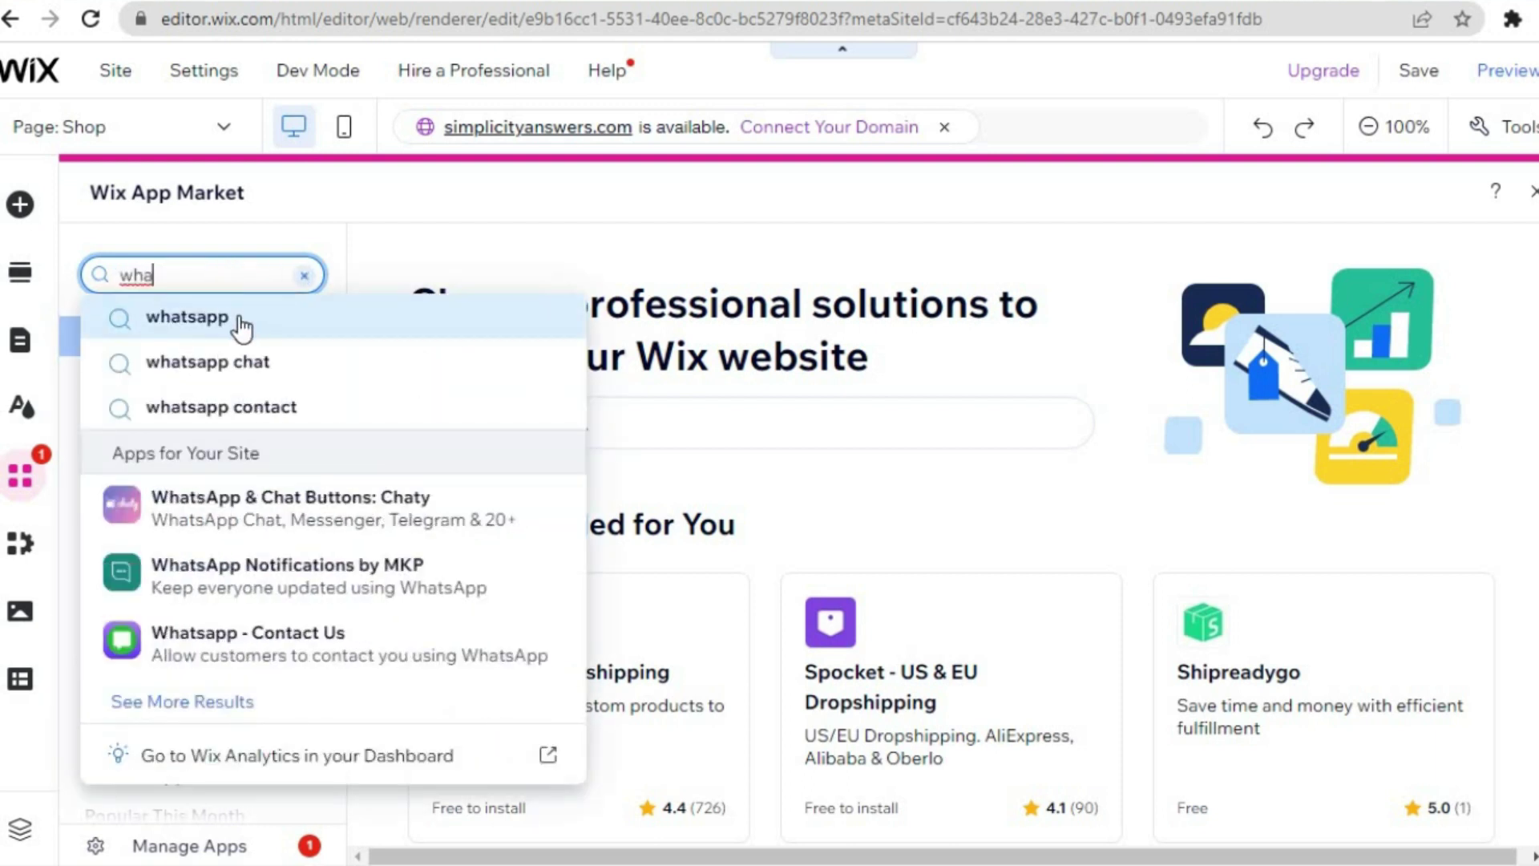
{"action": "left_click", "coordinate": [240, 321]}
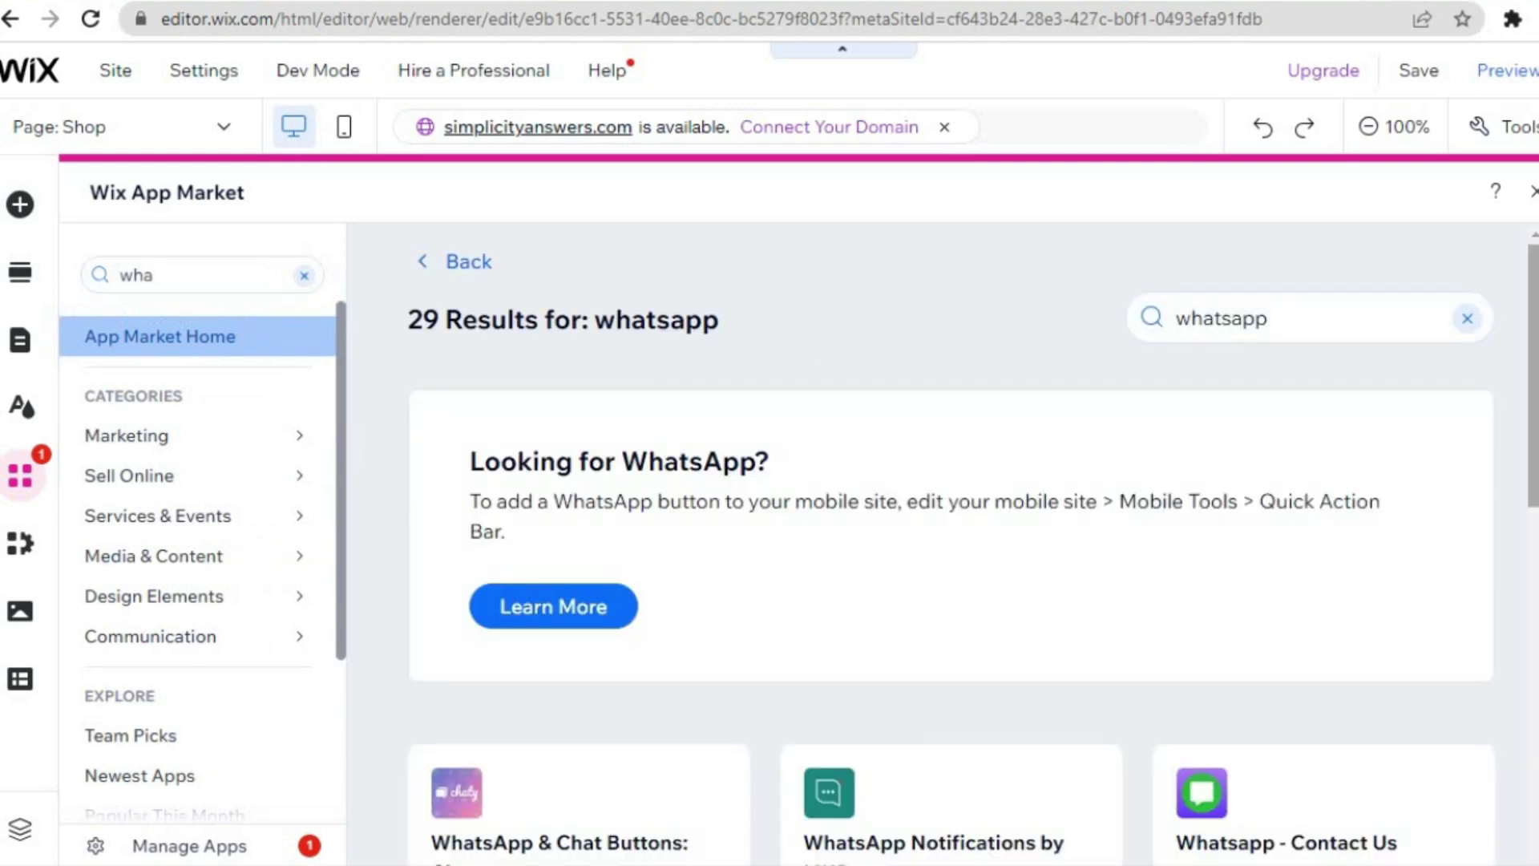
{"action": "scroll", "coordinate": [950, 549], "scroll_direction": "down", "scroll_amount": 5}
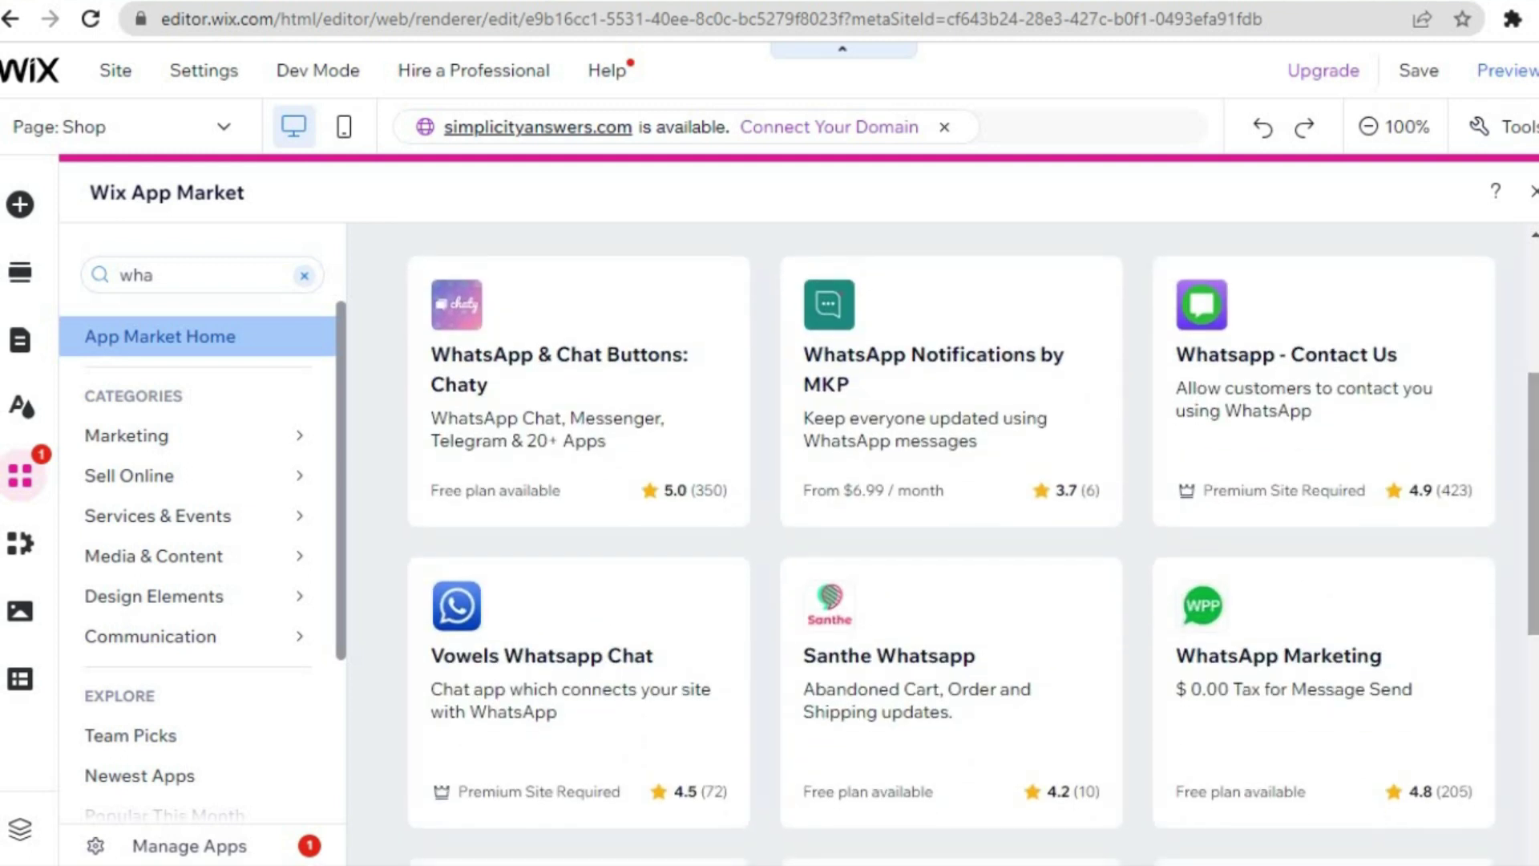
{"action": "scroll", "coordinate": [1533, 405], "scroll_direction": "down", "scroll_amount": 4}
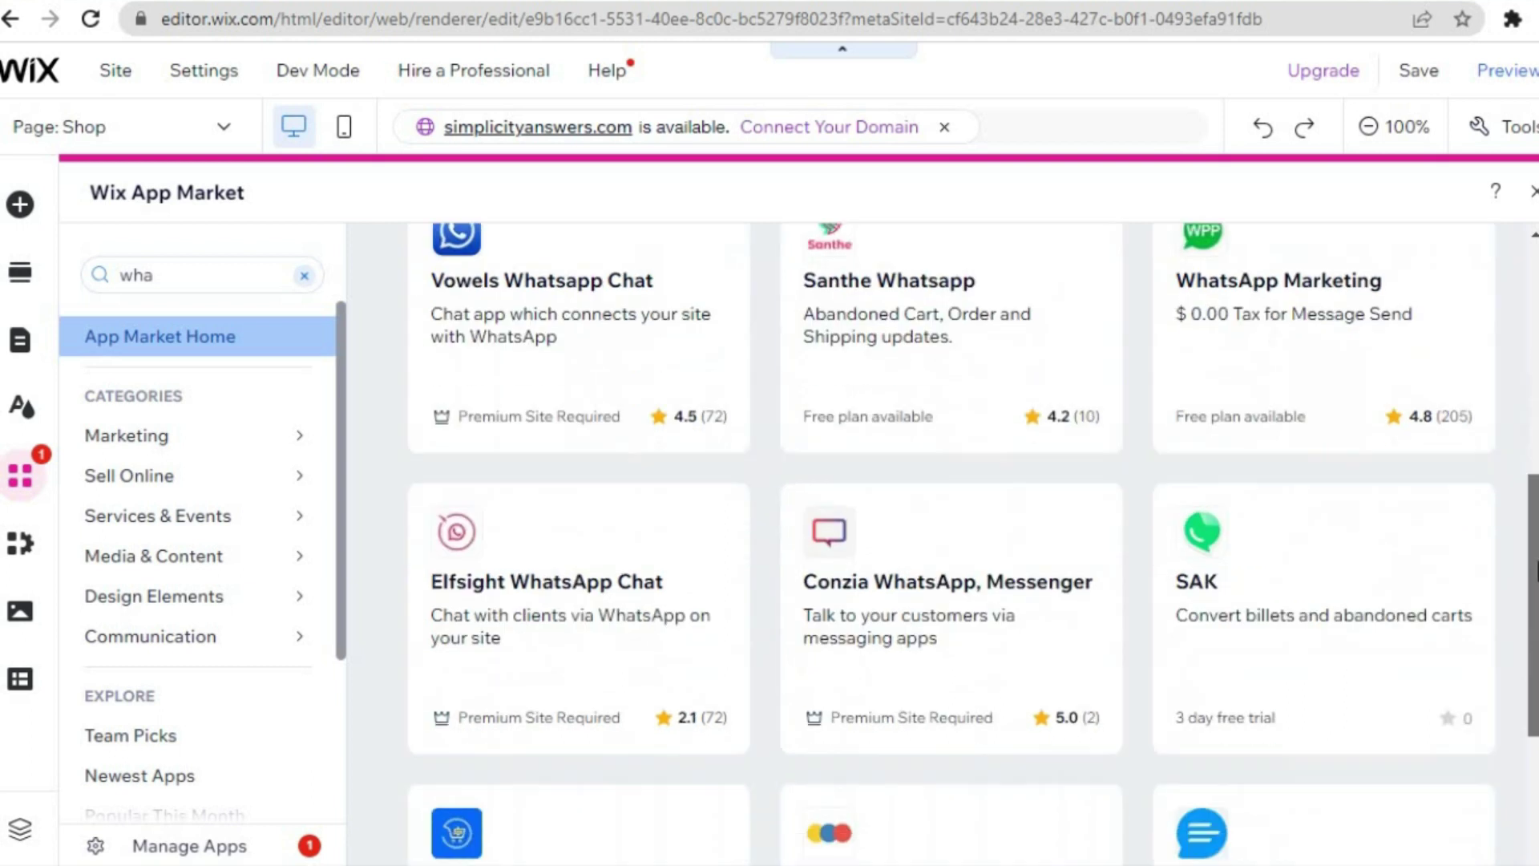
{"action": "scroll", "coordinate": [1534, 405], "scroll_direction": "up", "scroll_amount": 10}
{"action": "scroll", "coordinate": [1534, 404], "scroll_direction": "down", "scroll_amount": 4}
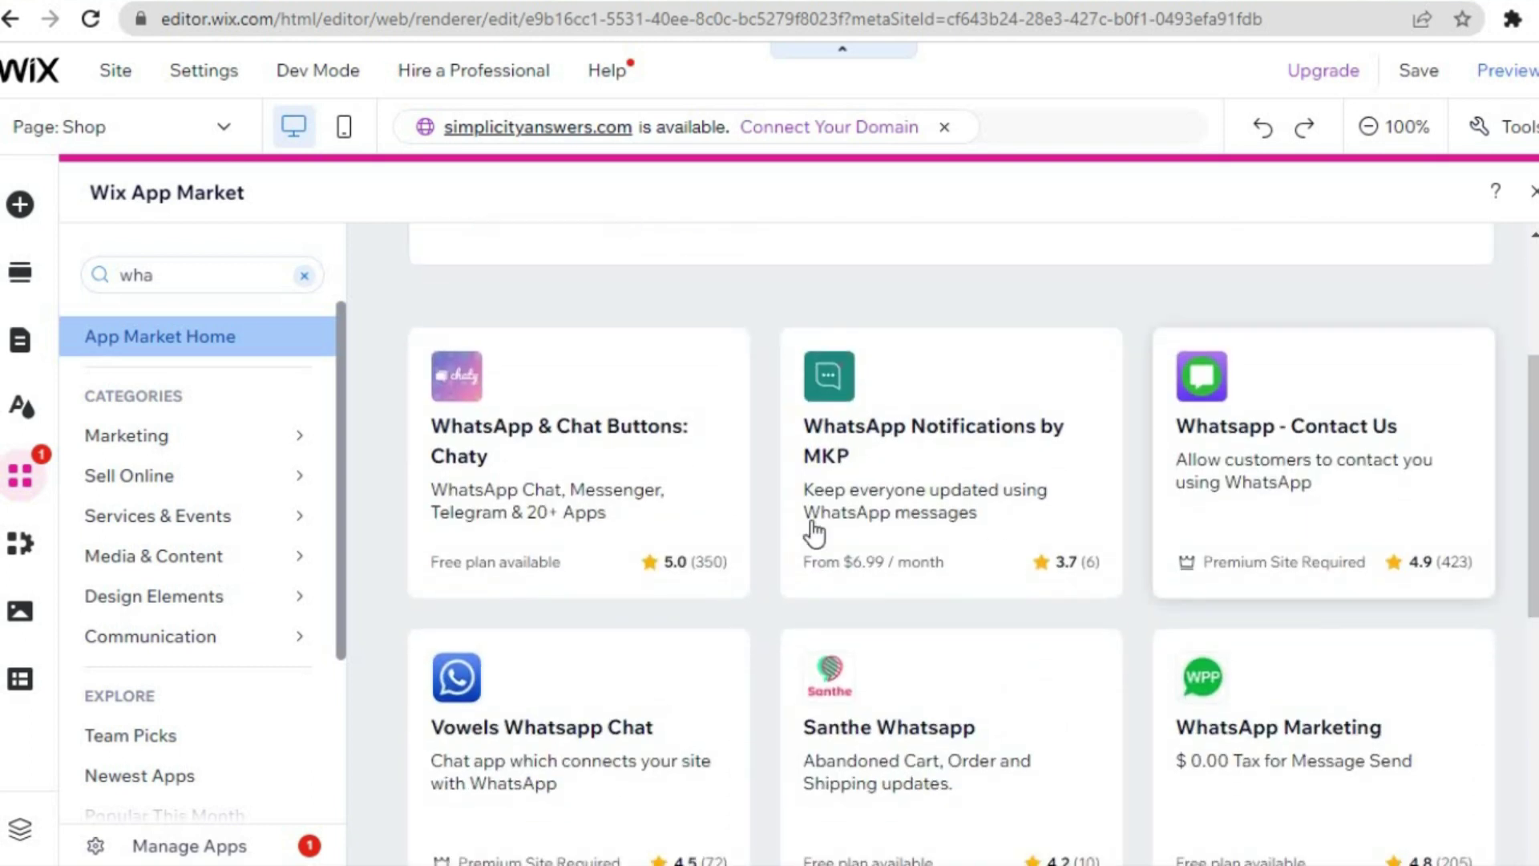
- Open the WhatsApp & Chat Buttons: Chaty app page and add it to the site
{"action": "left_click", "coordinate": [565, 436]}
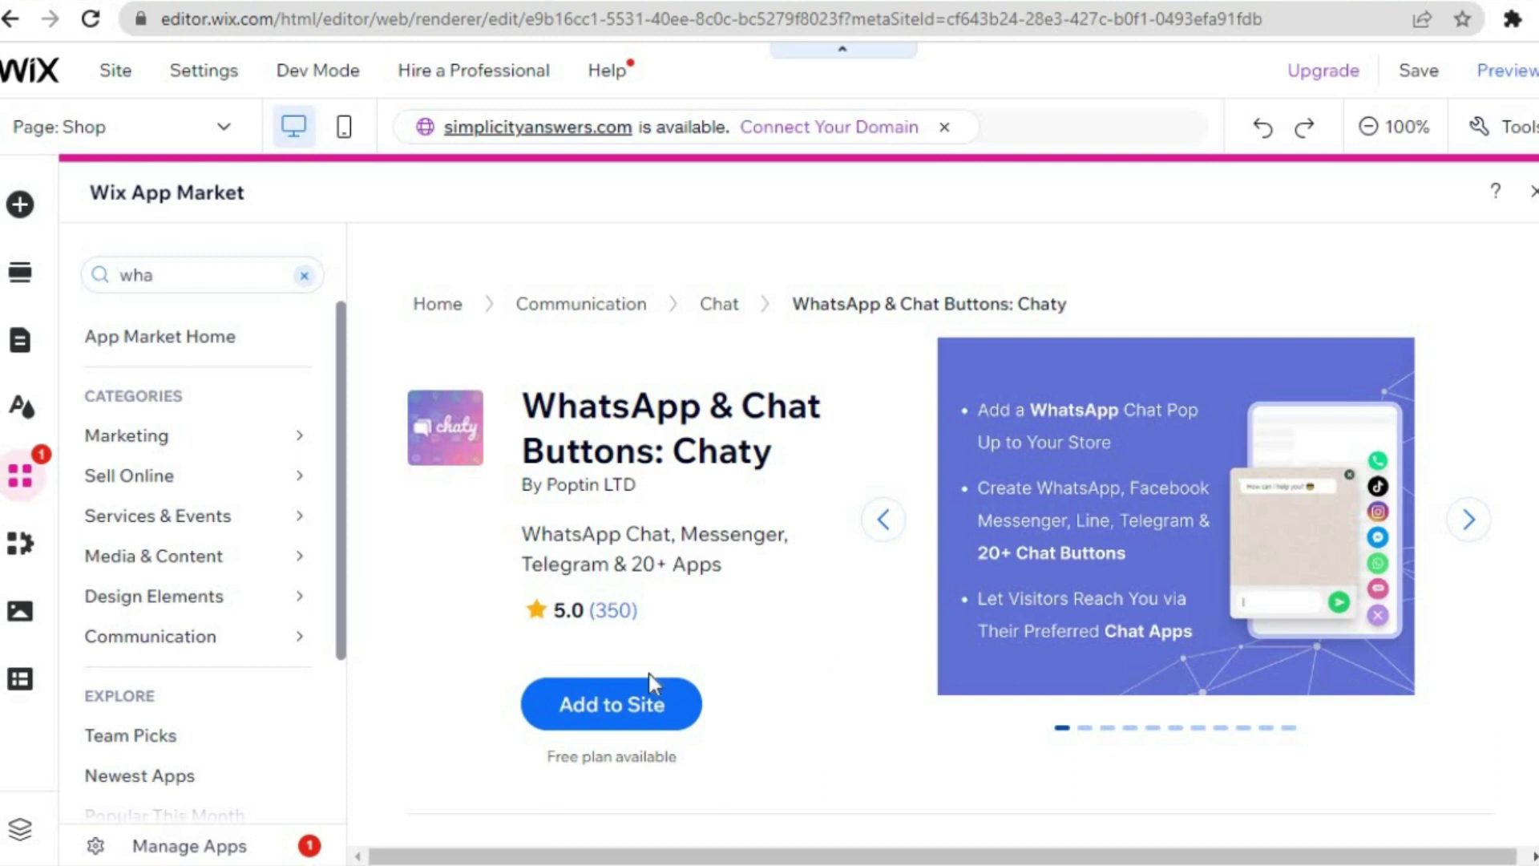
{"action": "left_click", "coordinate": [624, 727]}
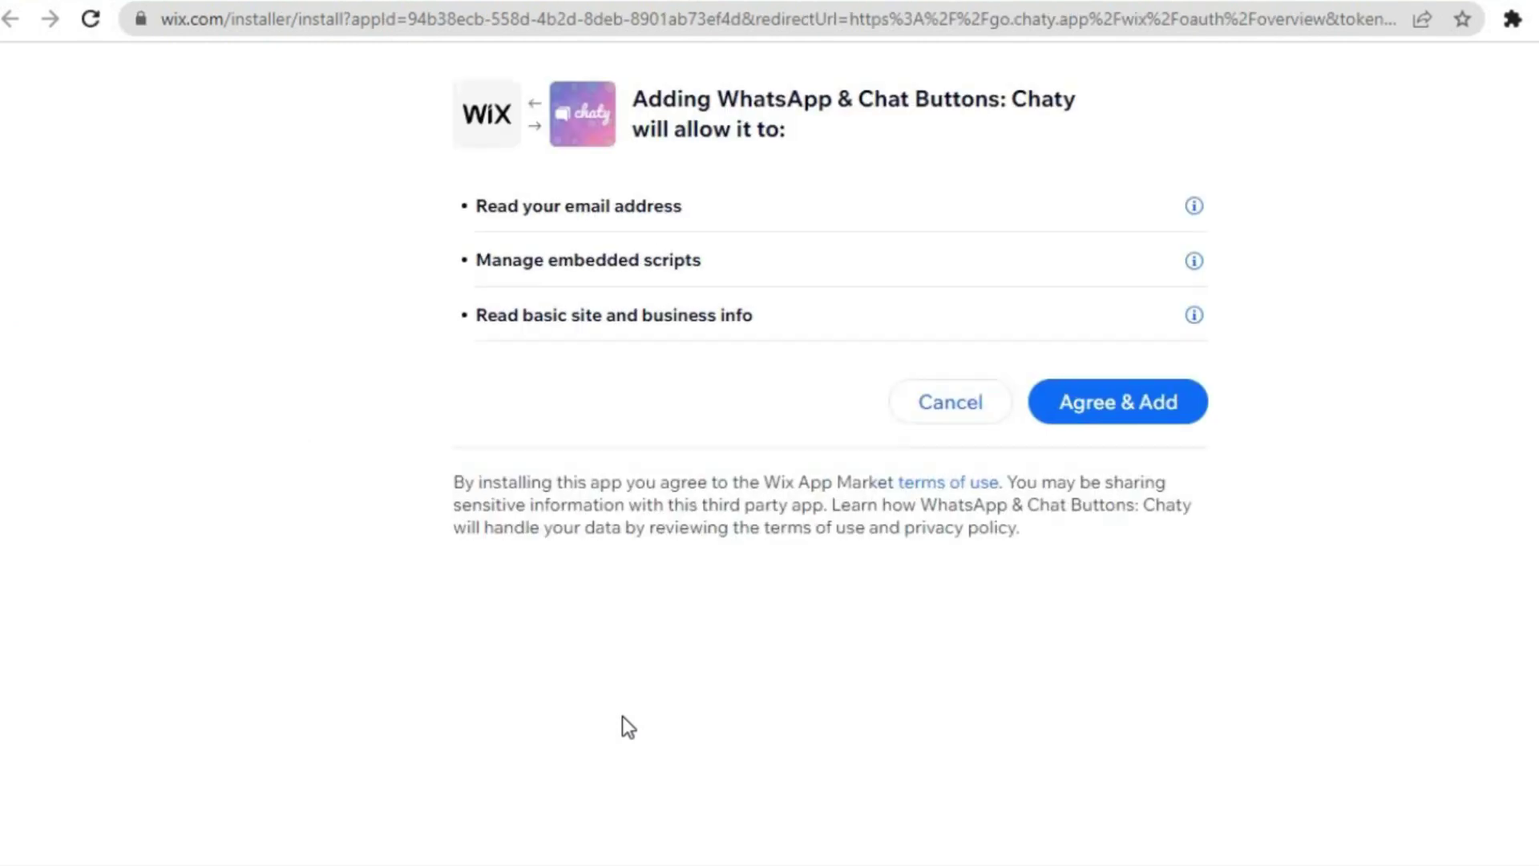
- Accept the Chaty app's requested permissions with Agree & Add
{"action": "left_click", "coordinate": [1076, 407]}
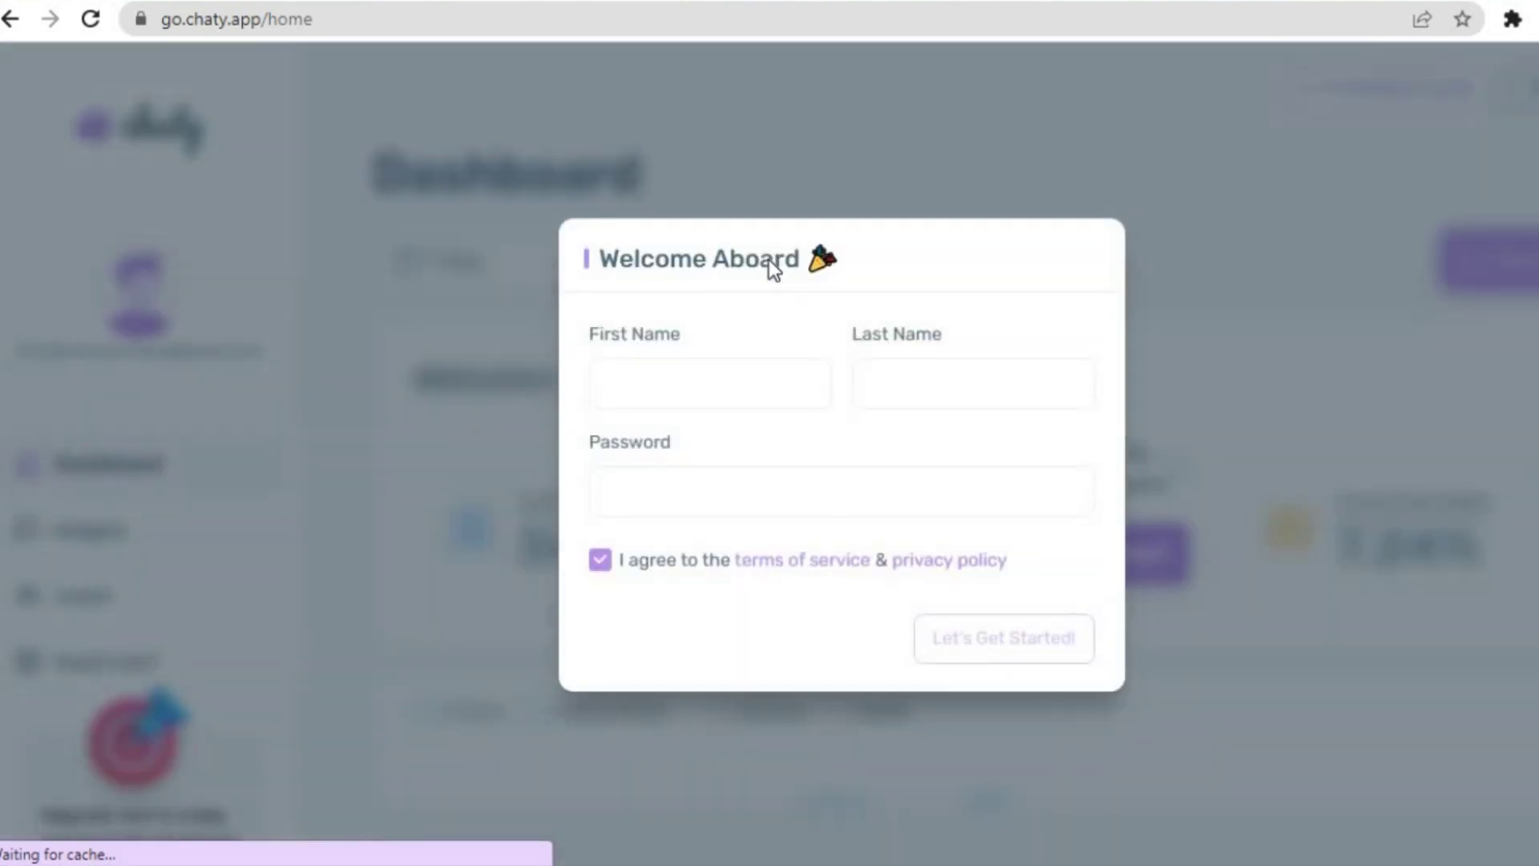
- Fill the Welcome Aboard form with the user's first and last name and a generated password, and submit
{"action": "left_click", "coordinate": [682, 392]}
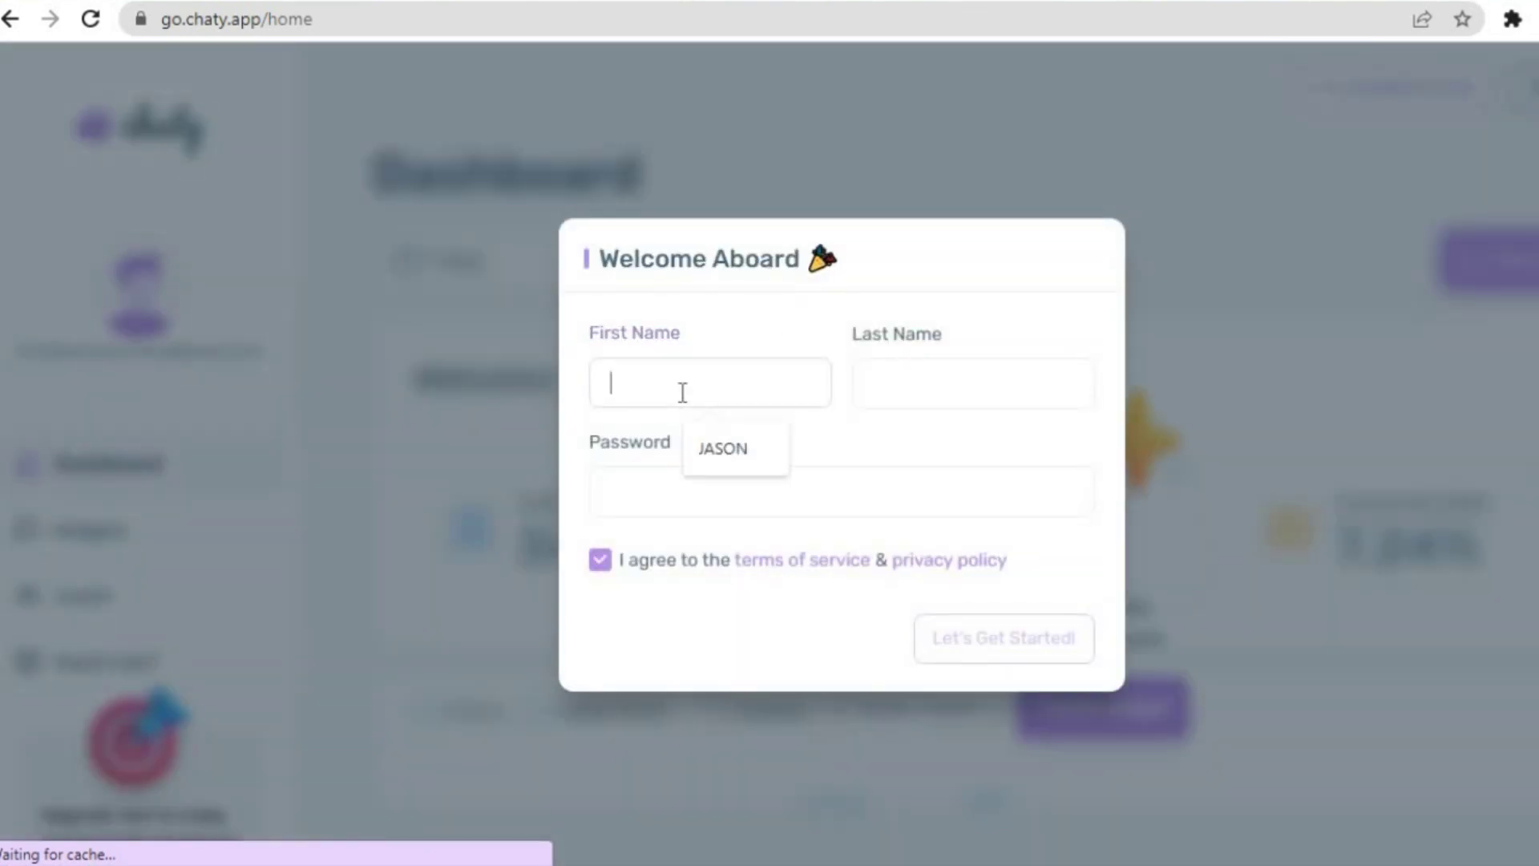
{"action": "left_click", "coordinate": [718, 442]}
{"action": "left_click", "coordinate": [911, 376]}
{"action": "left_click", "coordinate": [993, 447]}
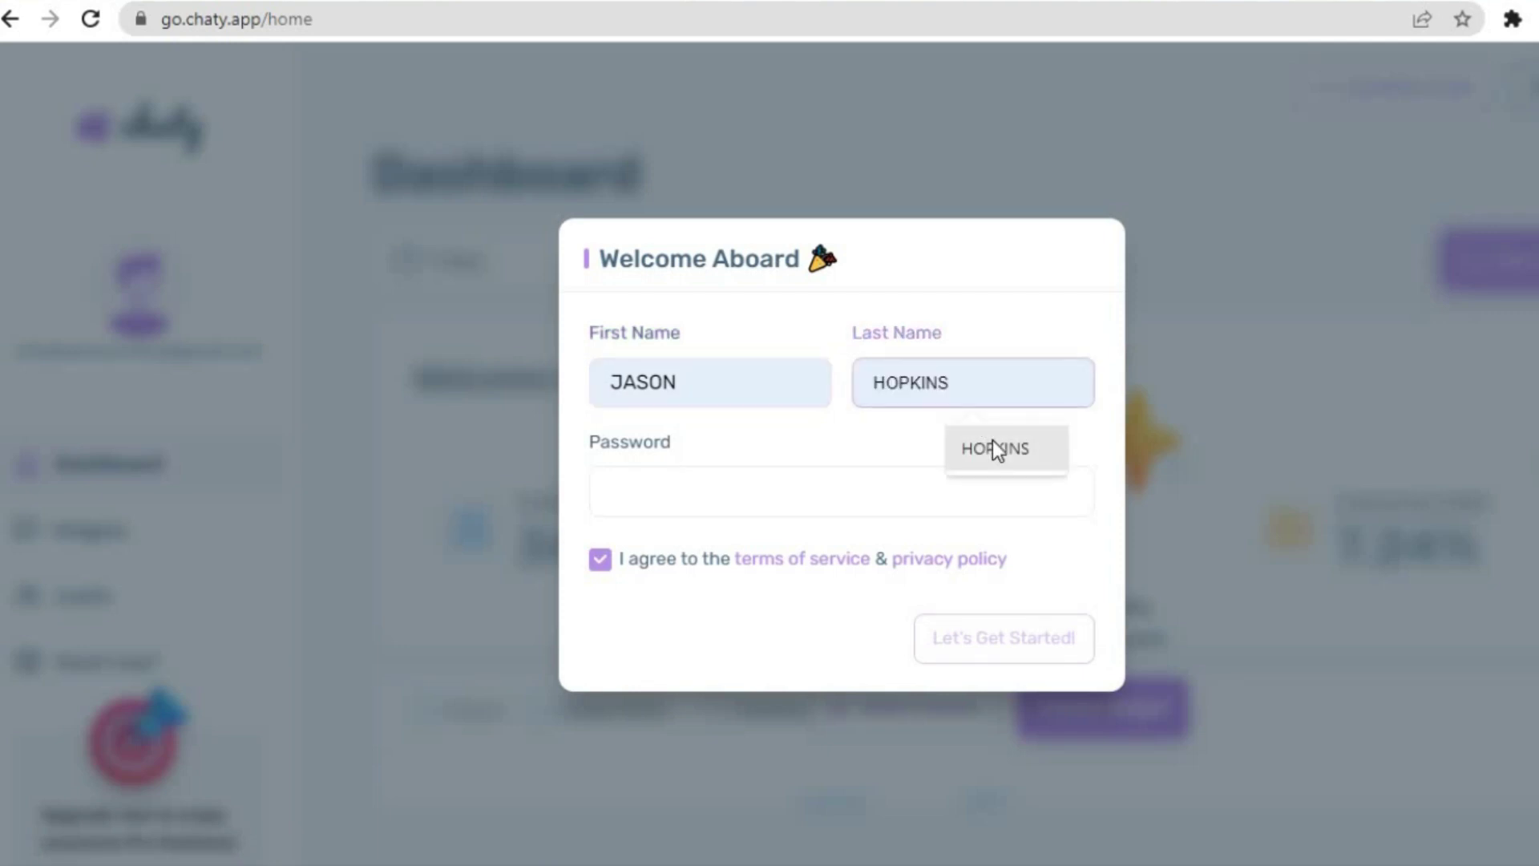
{"action": "left_click", "coordinate": [747, 502]}
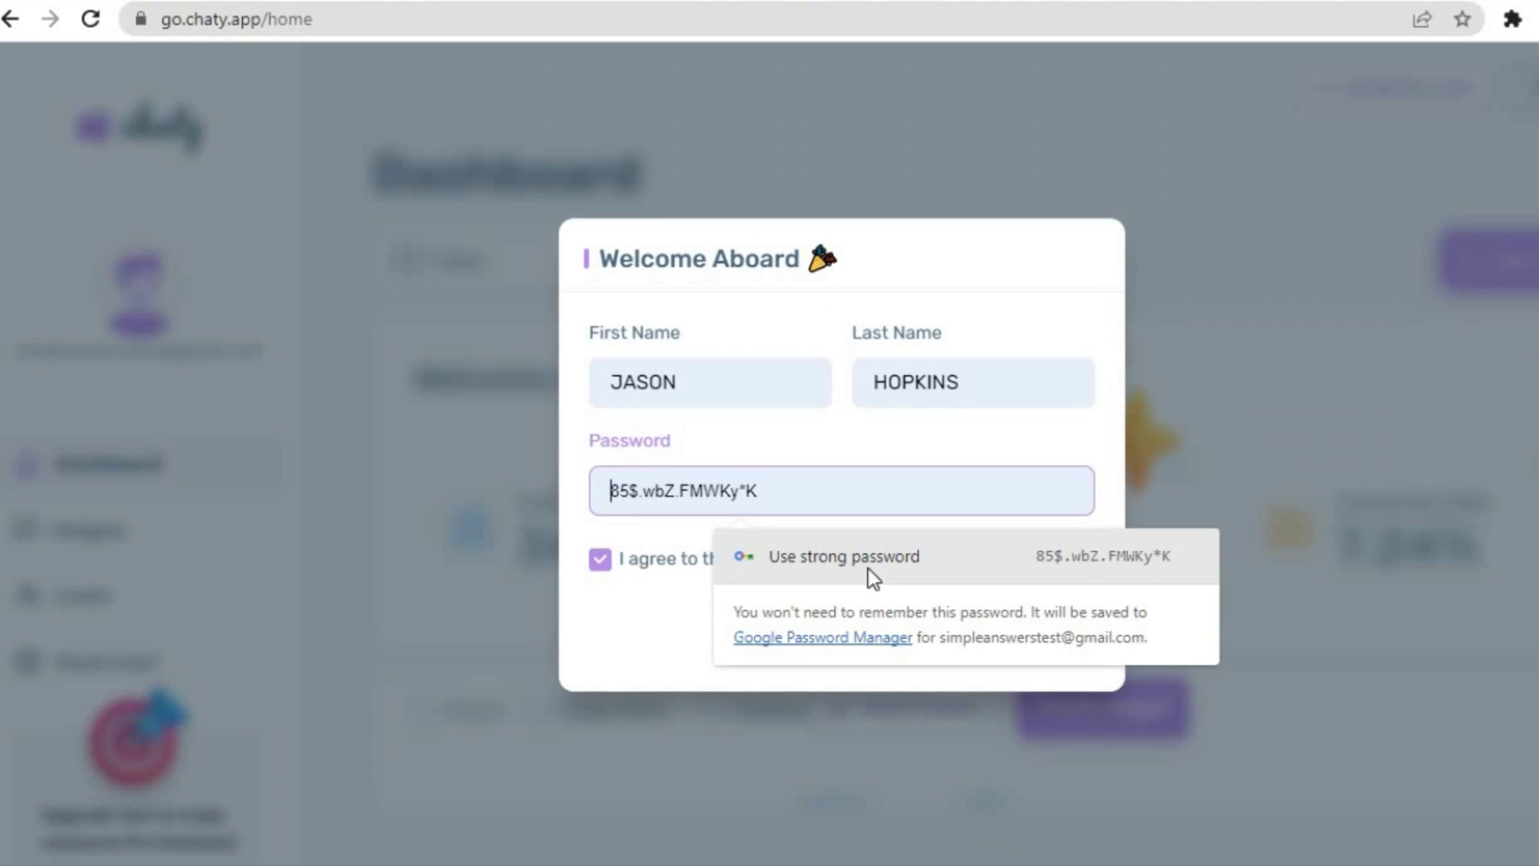
{"action": "left_click", "coordinate": [868, 568]}
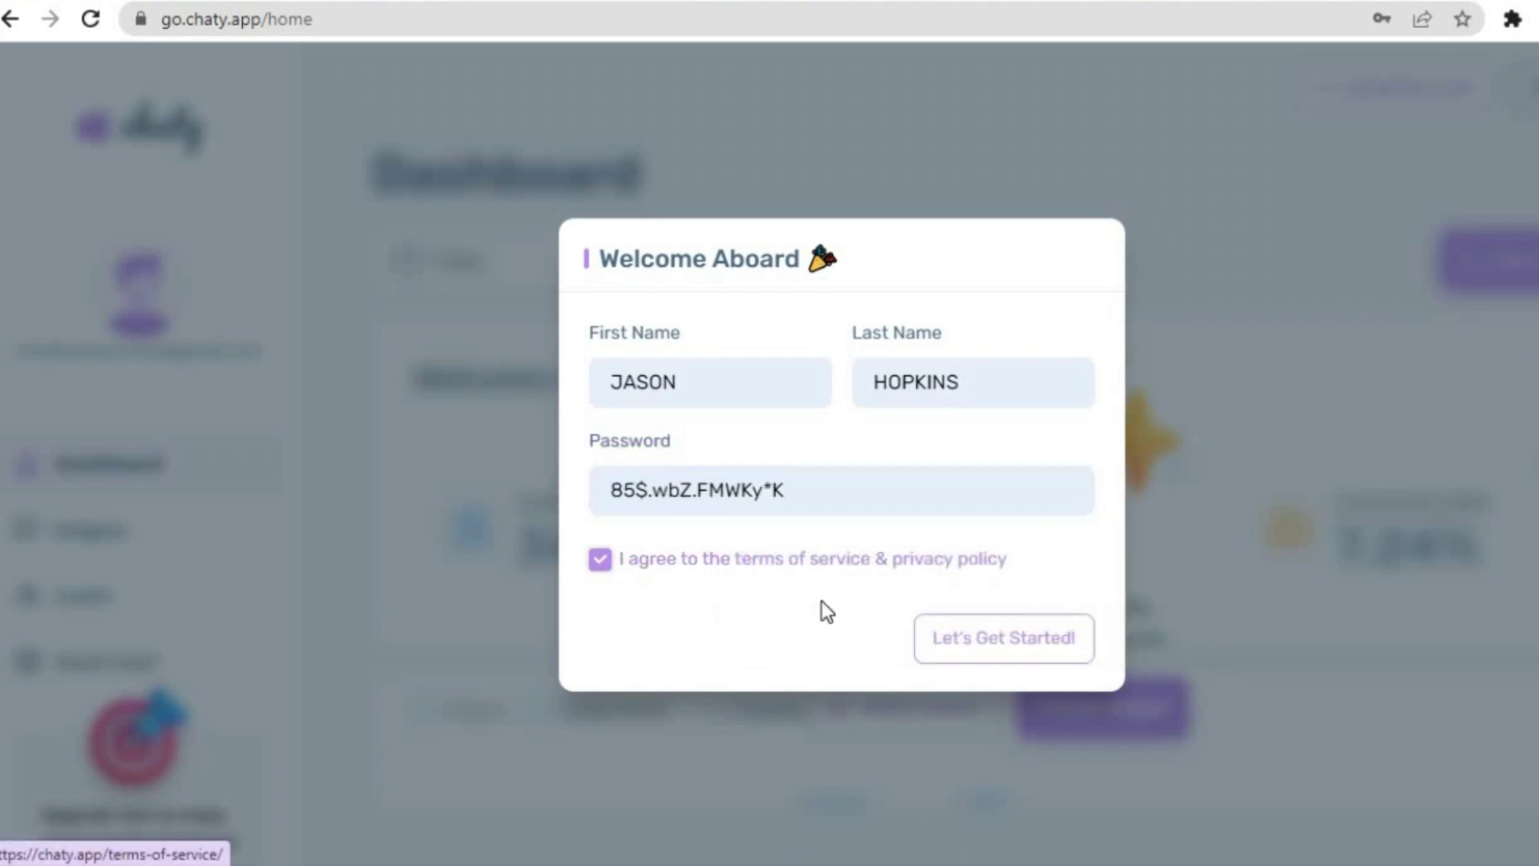
{"action": "left_click", "coordinate": [993, 641]}
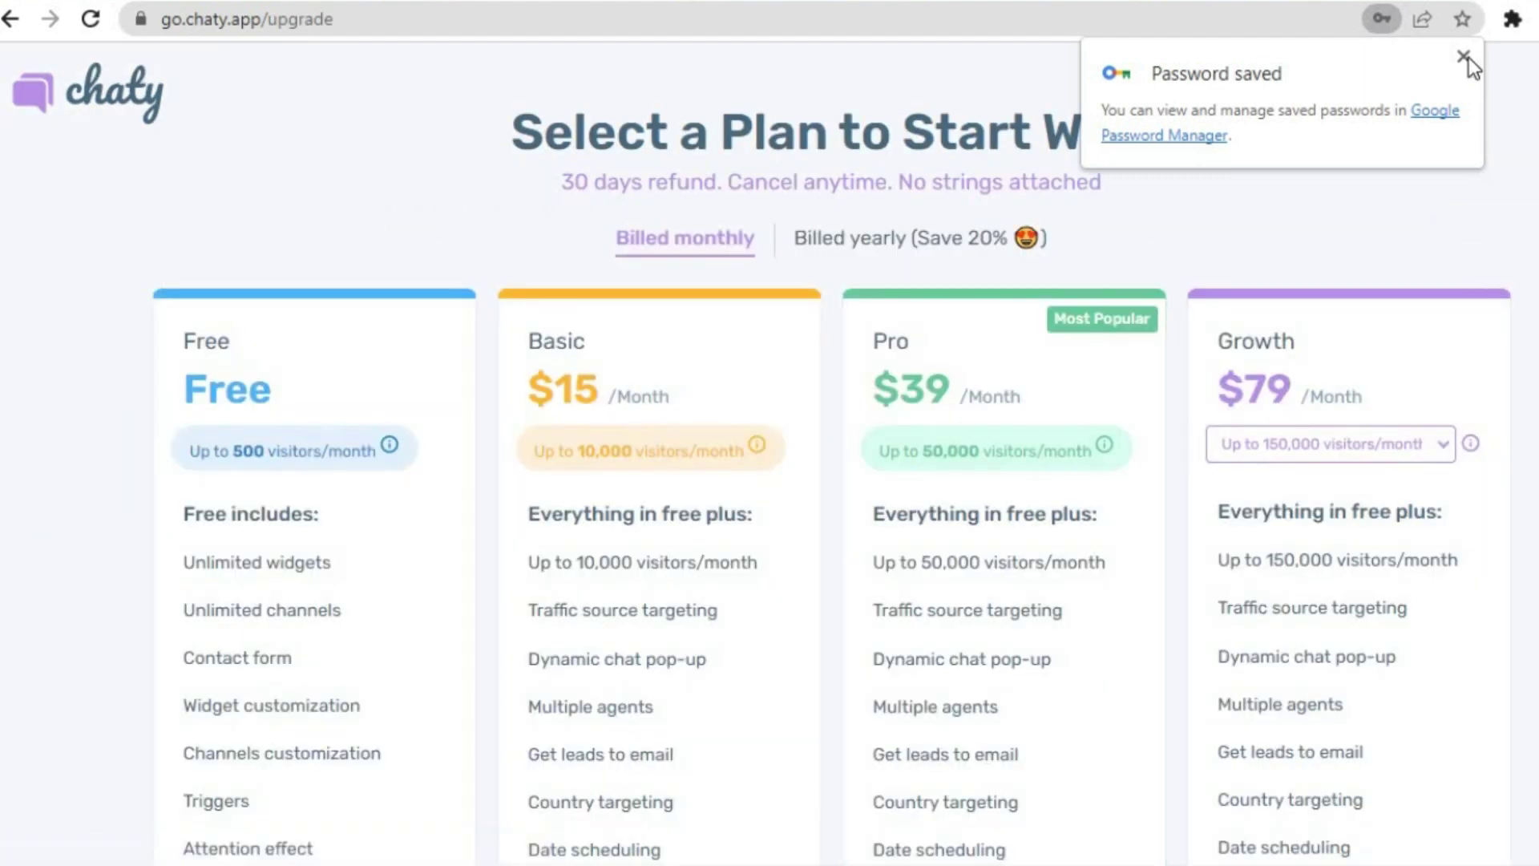
- Dismiss the password-saved notice and choose Chaty's Free plan
{"action": "left_click", "coordinate": [1463, 57]}
{"action": "scroll", "coordinate": [770, 452], "scroll_direction": "down", "scroll_amount": 5}
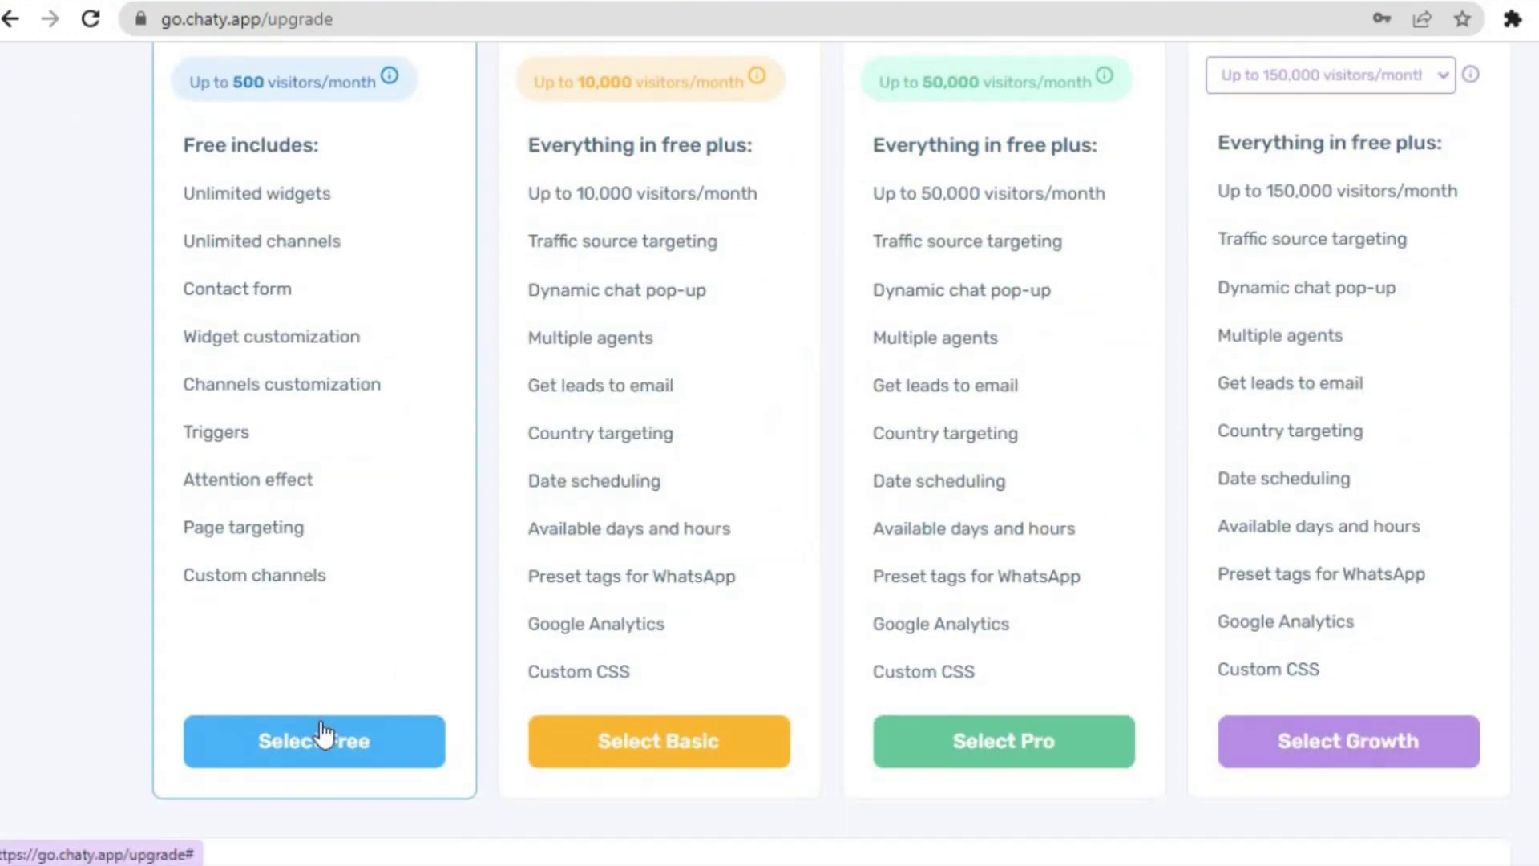
{"action": "left_click", "coordinate": [323, 733]}
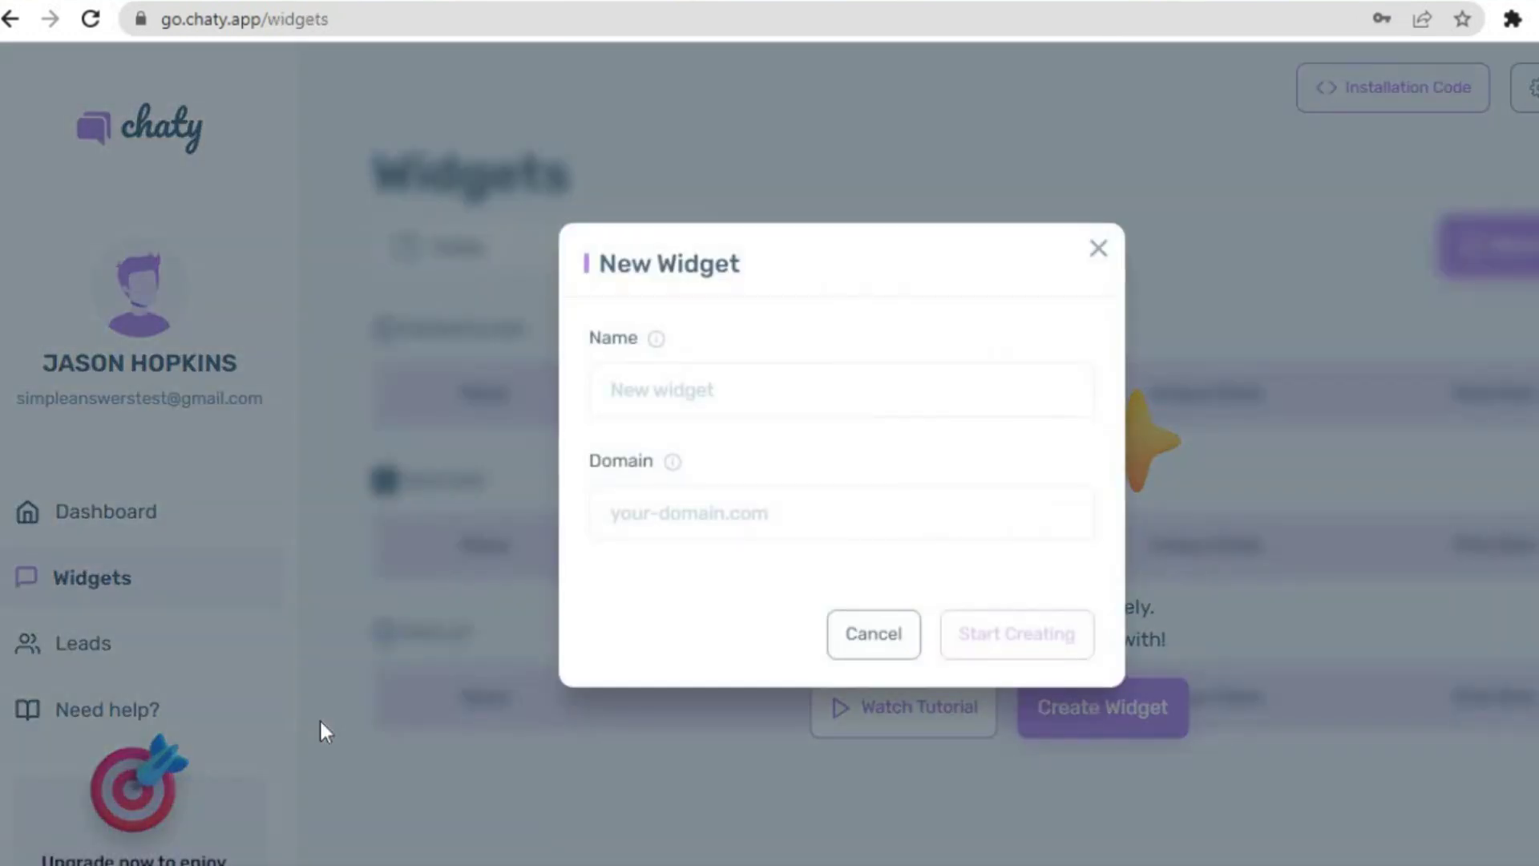
- Name the new Chaty widget 'test', leaving the Domain field focused
{"action": "left_click", "coordinate": [705, 386]}
{"action": "type", "text": "test"}
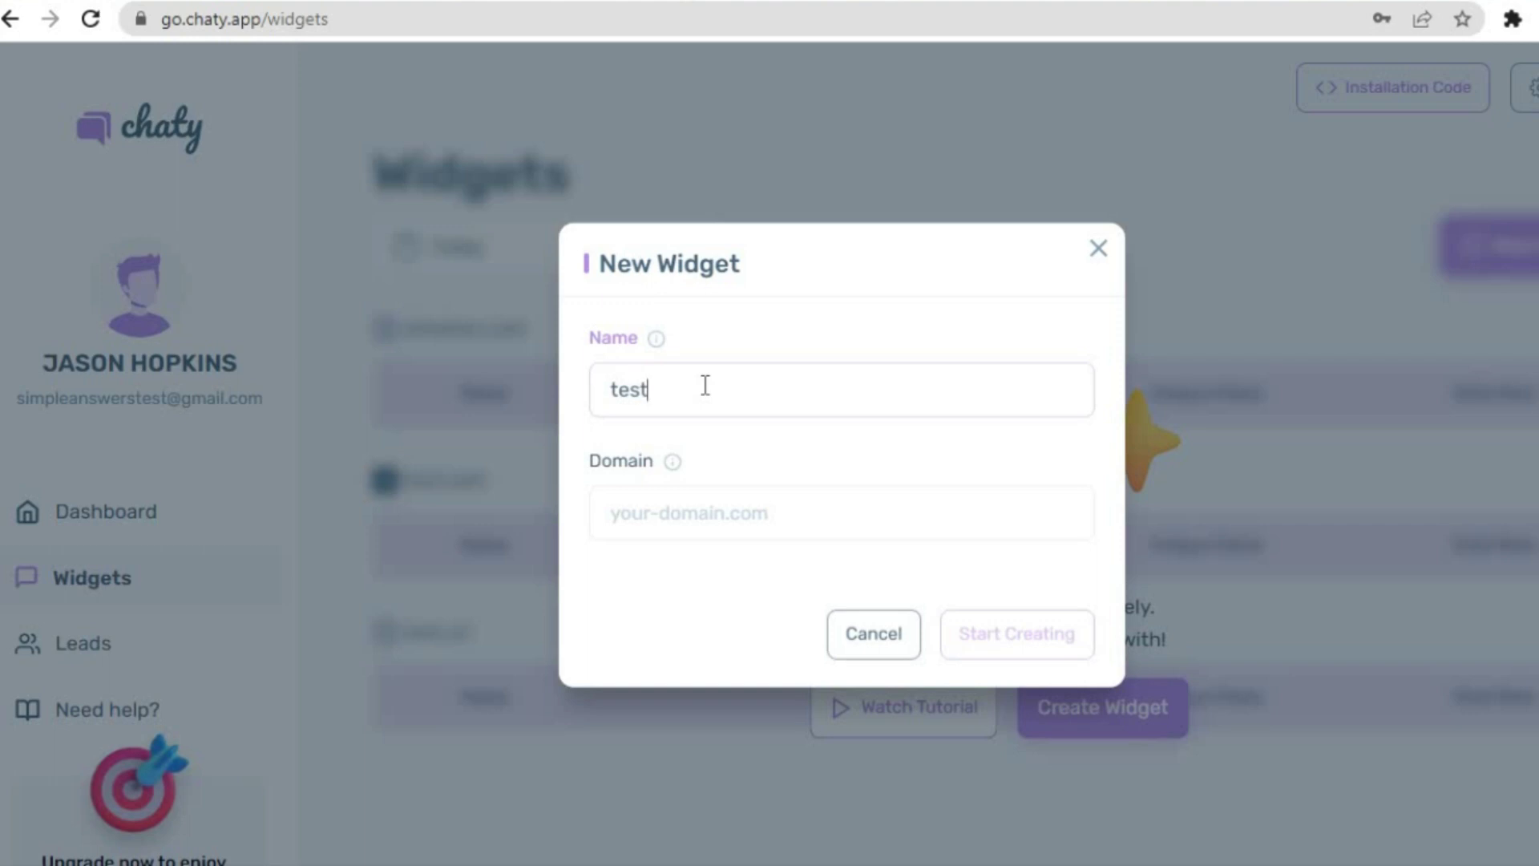
{"action": "left_click", "coordinate": [706, 517]}
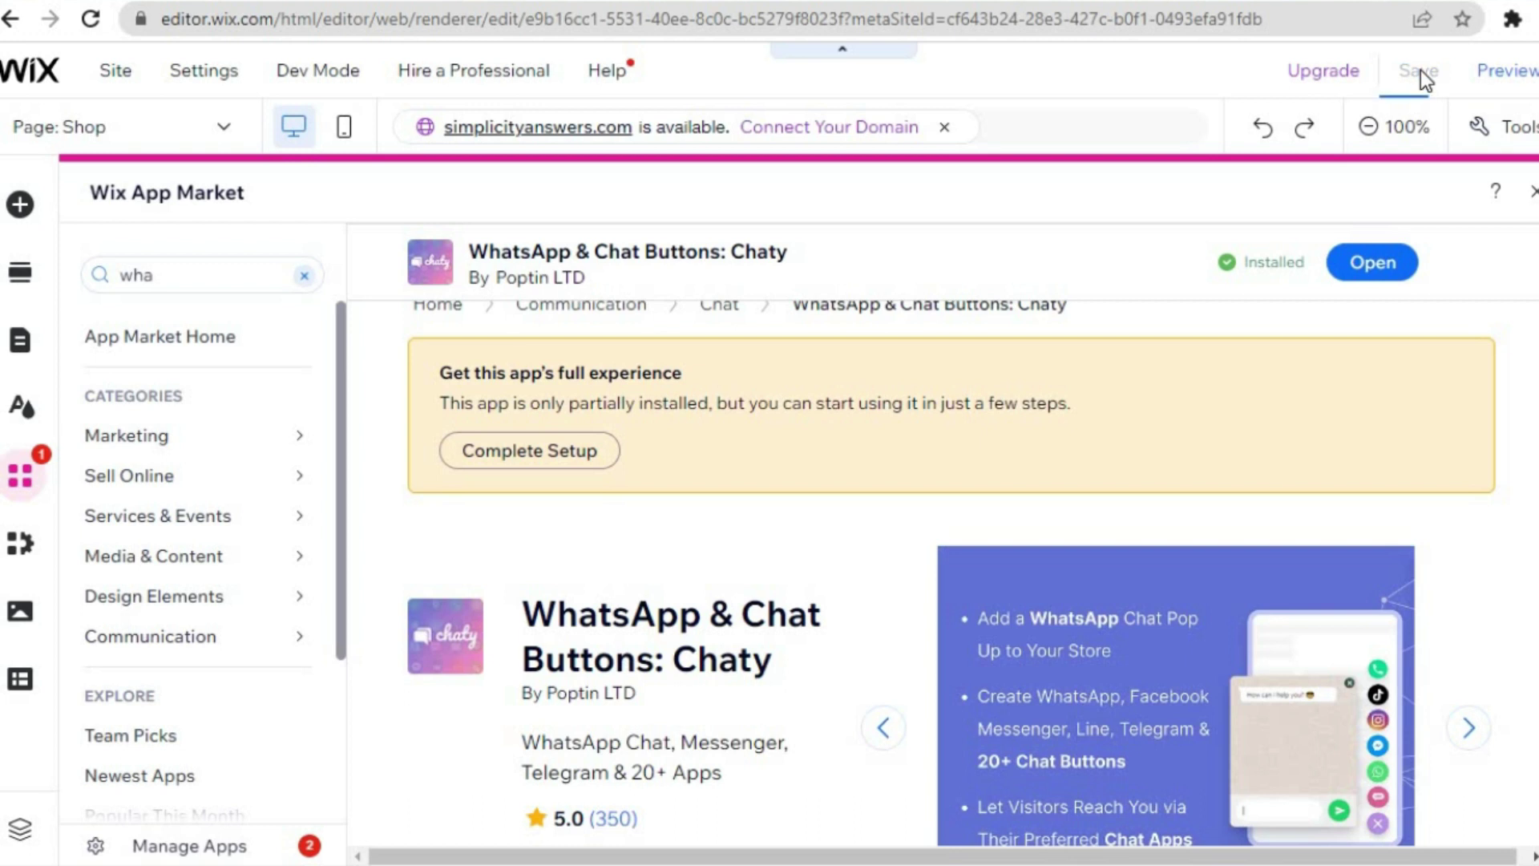
- Save the Wix site so it is published live online
{"action": "left_click", "coordinate": [1420, 70]}
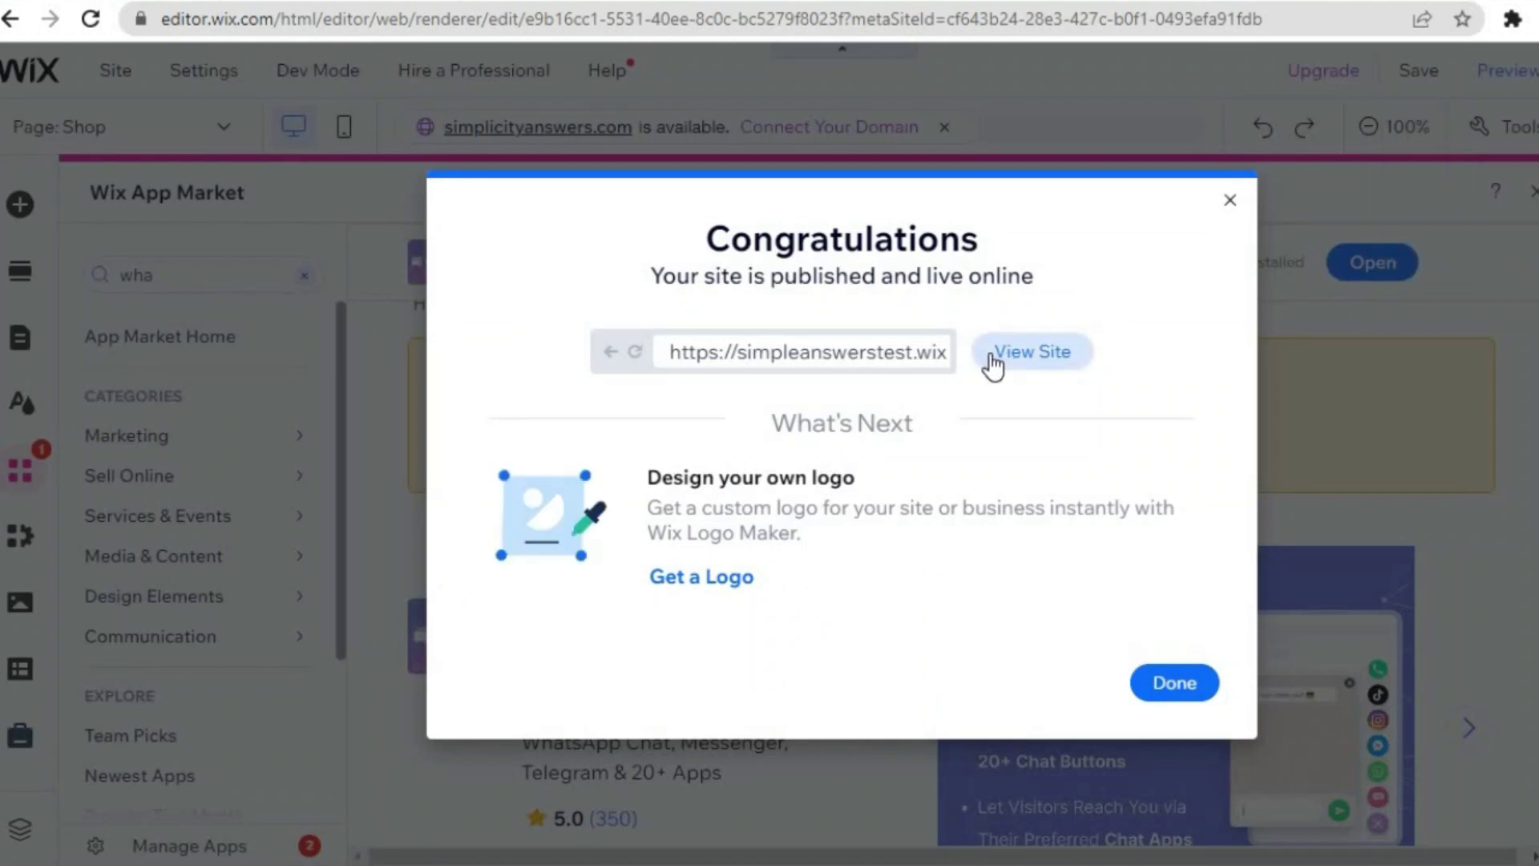
- Open the live published site and copy its web address
{"action": "left_click", "coordinate": [1038, 351]}
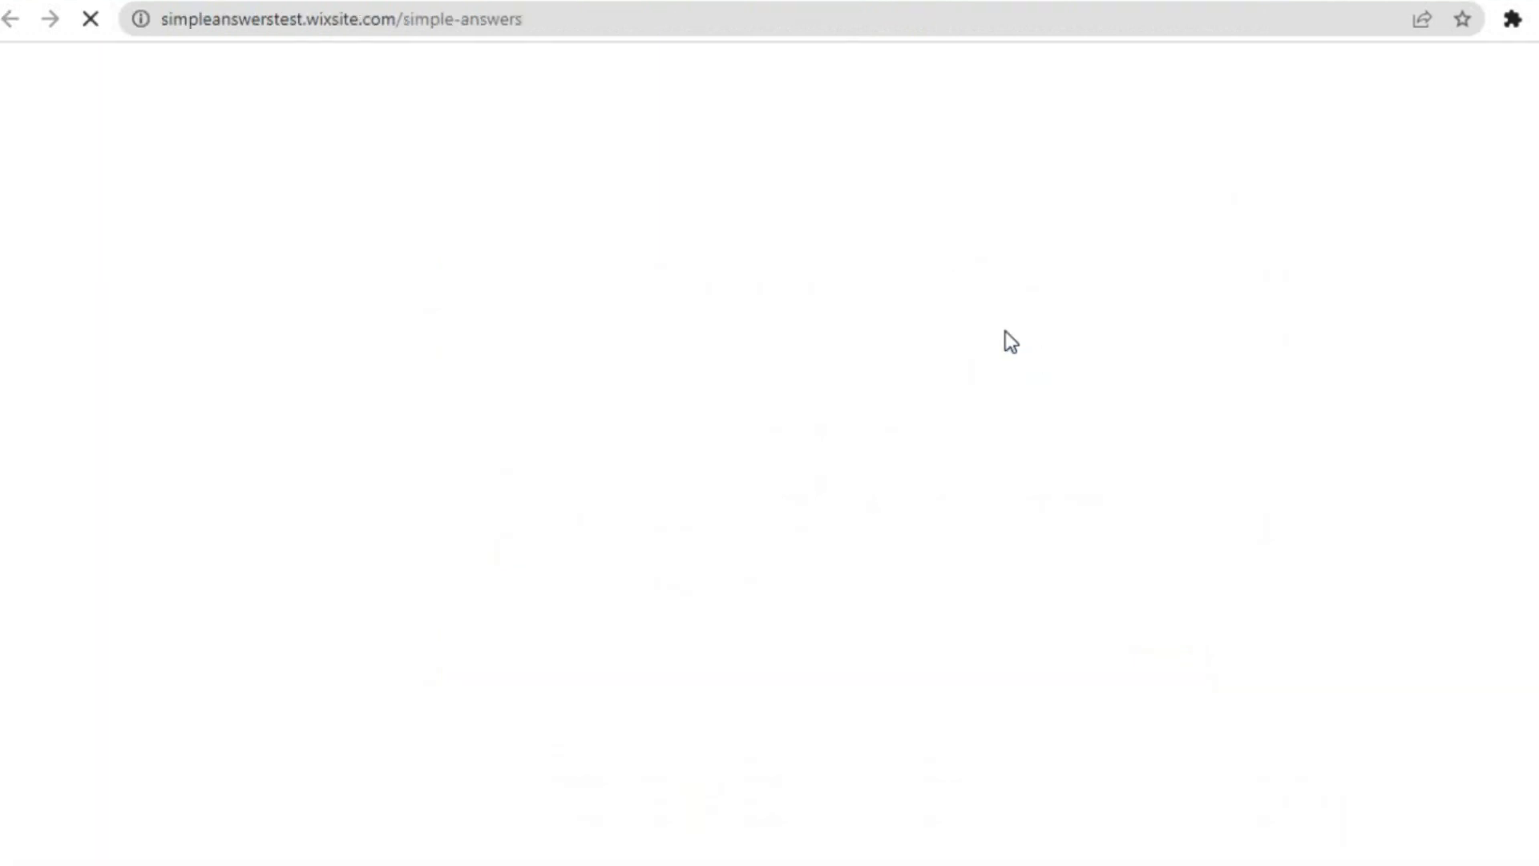
{"action": "left_click", "coordinate": [533, 17]}
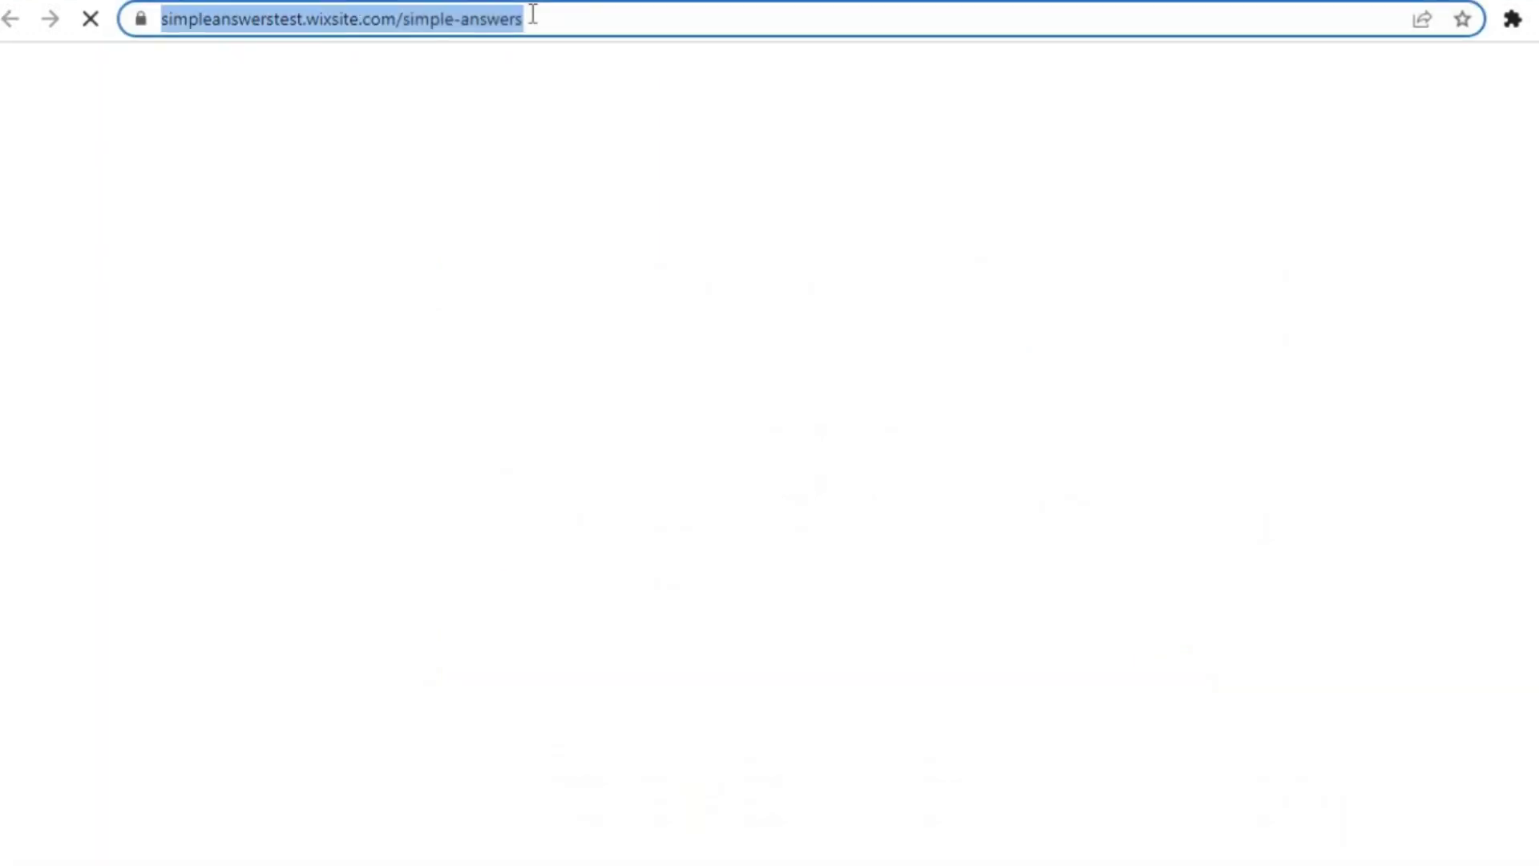
{"action": "right_click", "coordinate": [440, 24]}
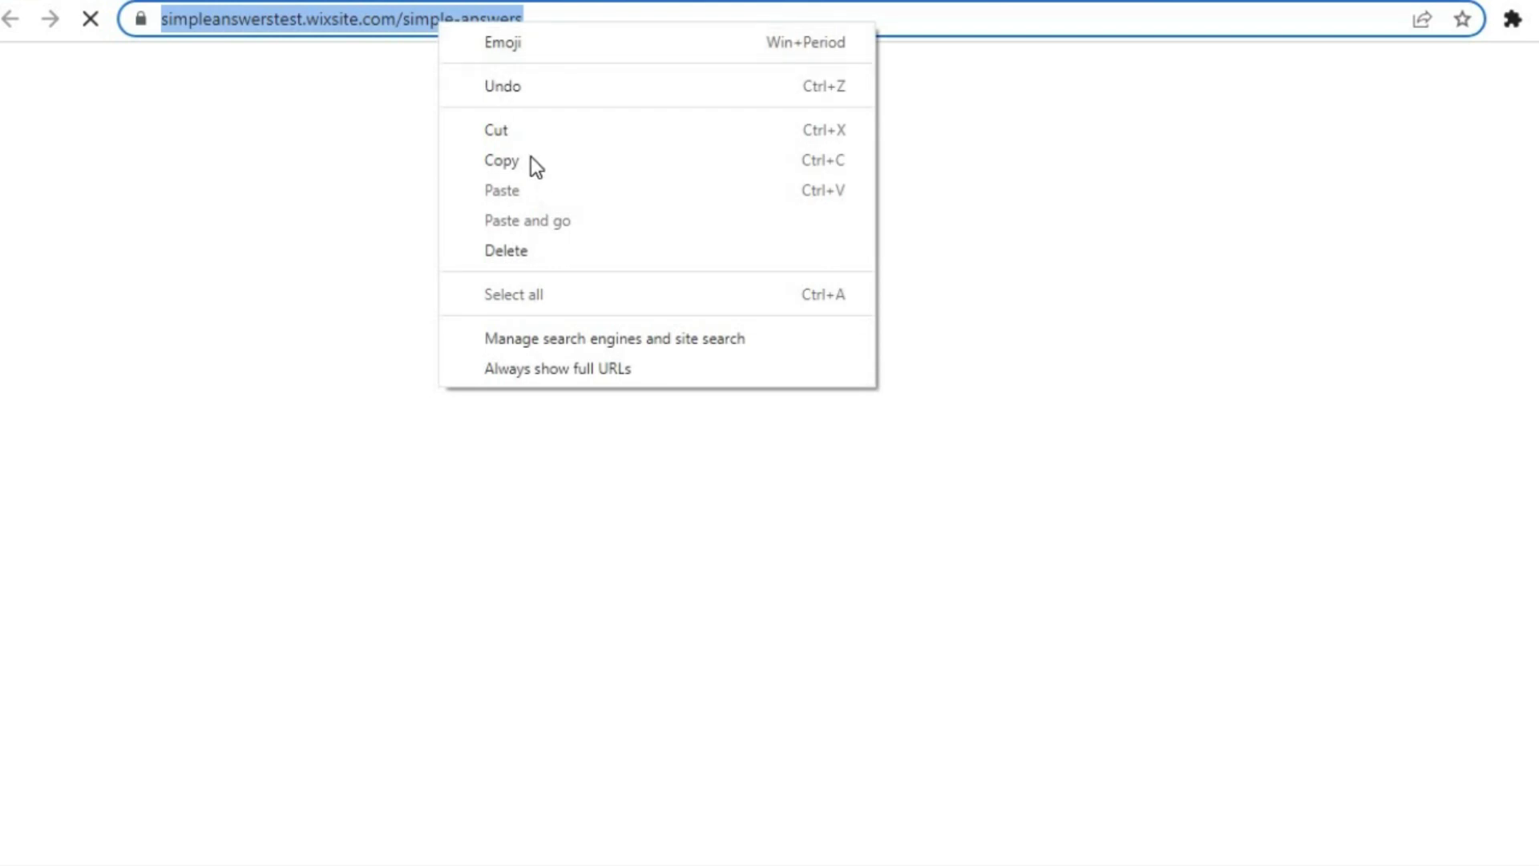
{"action": "left_click", "coordinate": [532, 161]}
- Paste the site address into the Chaty Domain field and start creating the test widget
{"action": "left_click", "coordinate": [670, 3]}
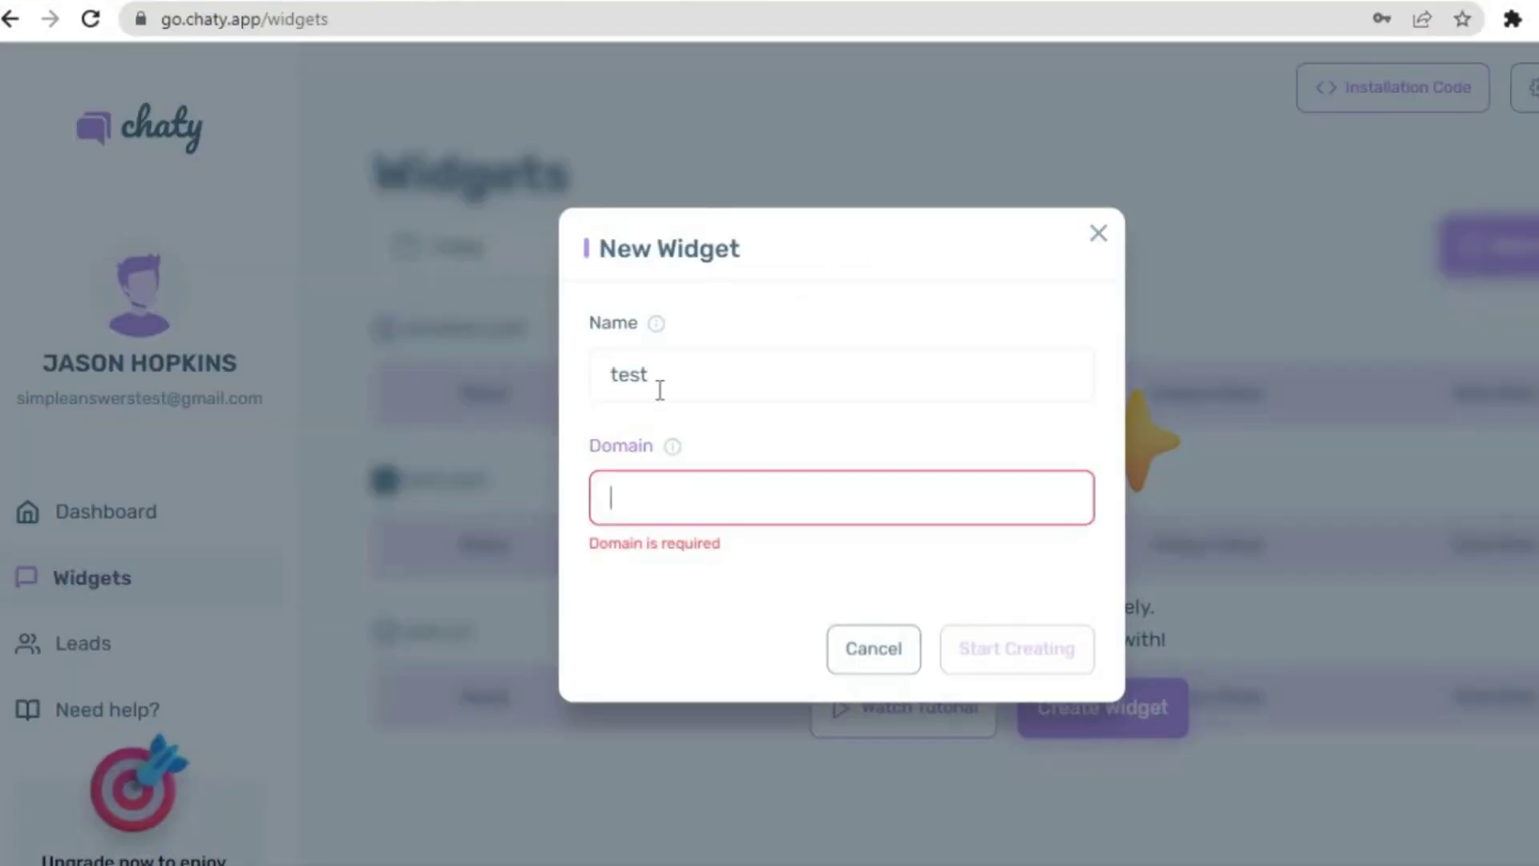
{"action": "right_click", "coordinate": [656, 503]}
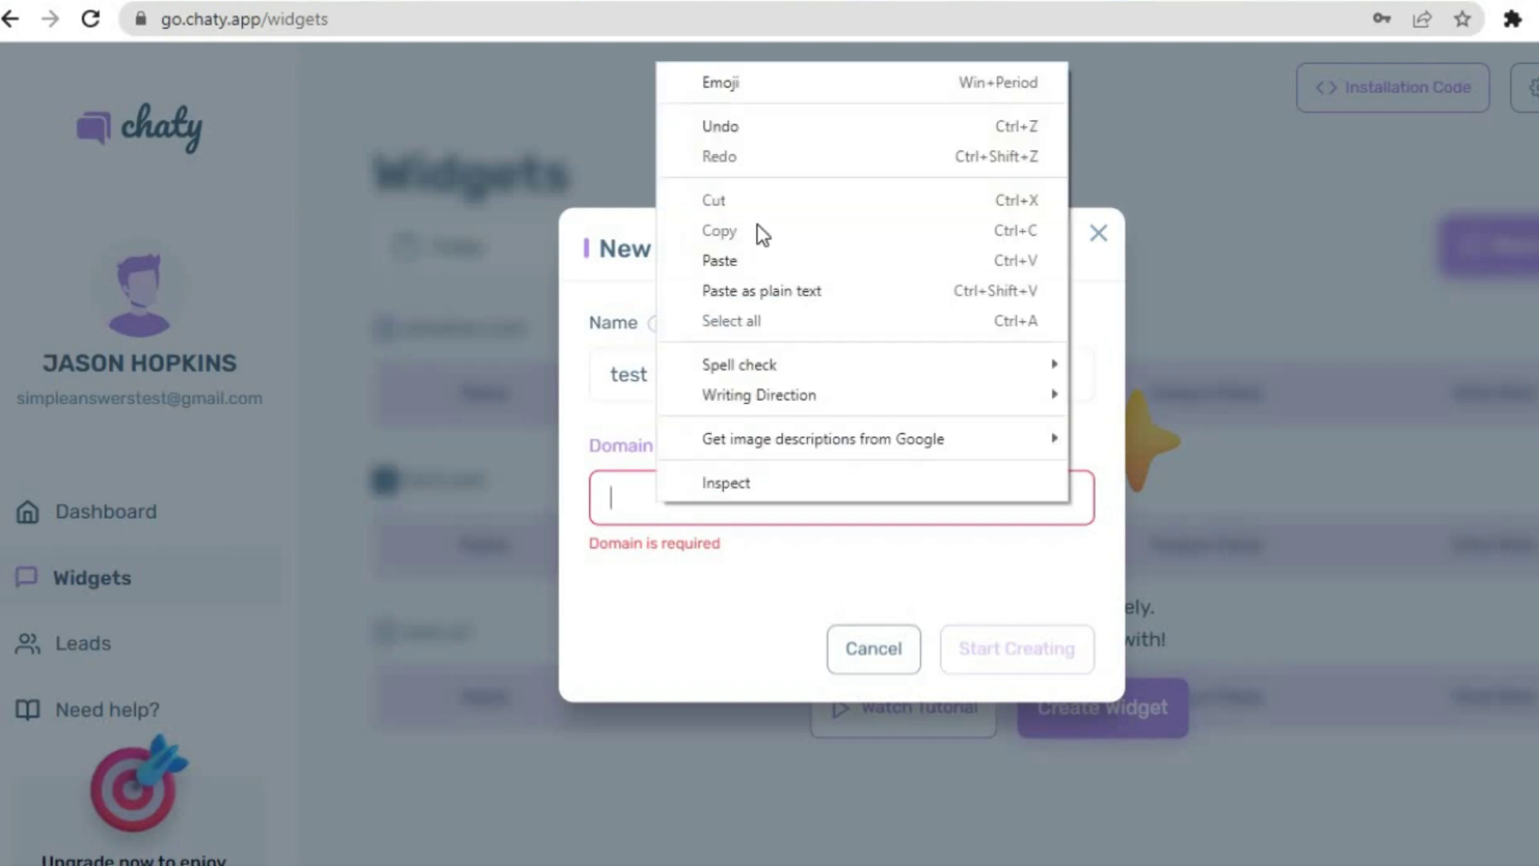
{"action": "left_click", "coordinate": [739, 258]}
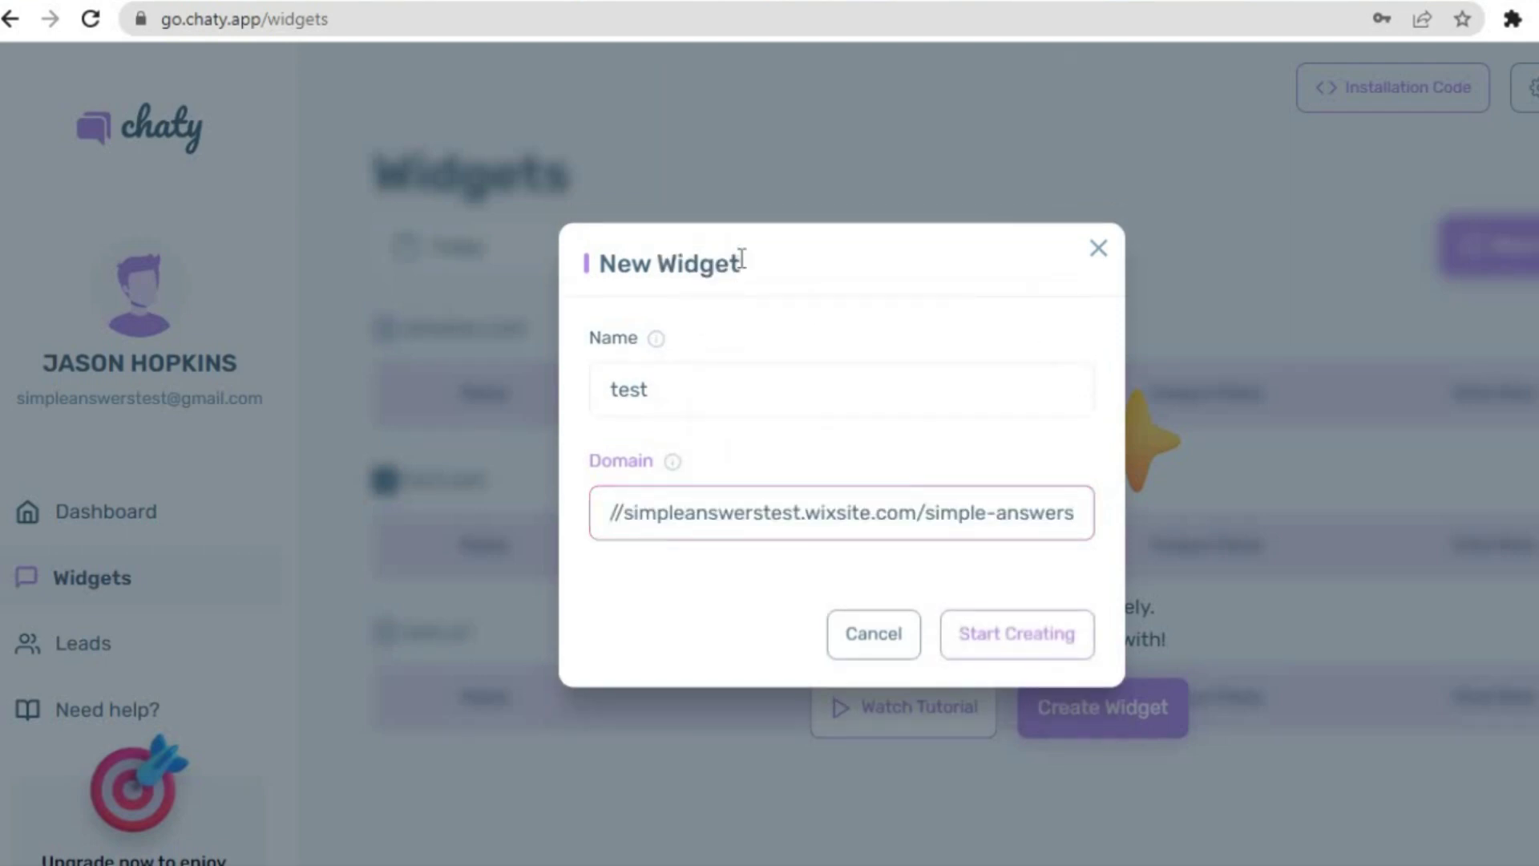
{"action": "left_click", "coordinate": [998, 619]}
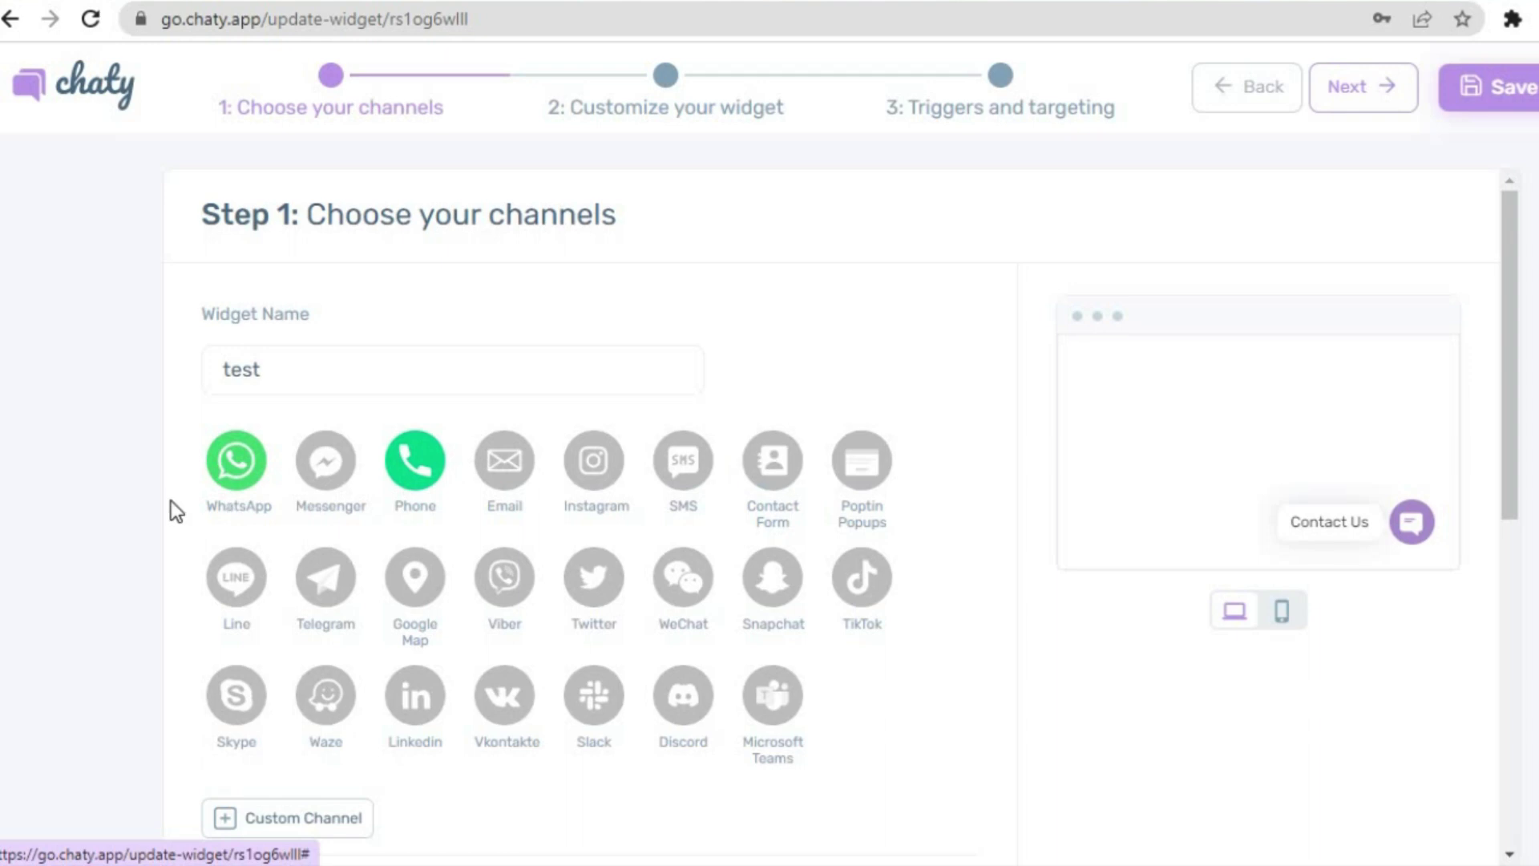
- Enable Messenger, Phone, Twitter and WhatsApp channels, then view their detail cards
{"action": "left_click", "coordinate": [326, 474]}
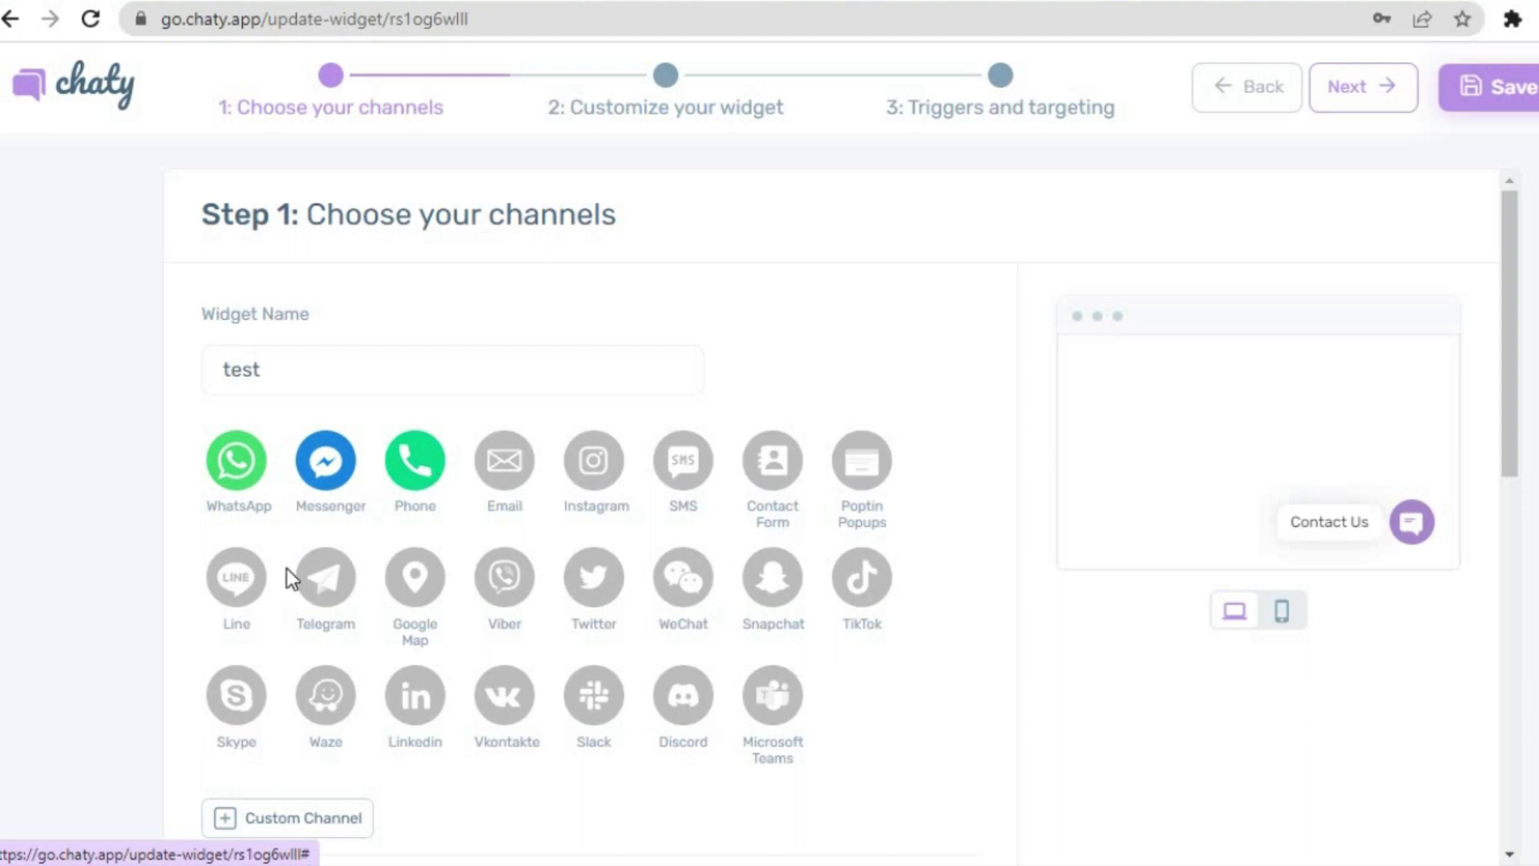
{"action": "left_click", "coordinate": [239, 576]}
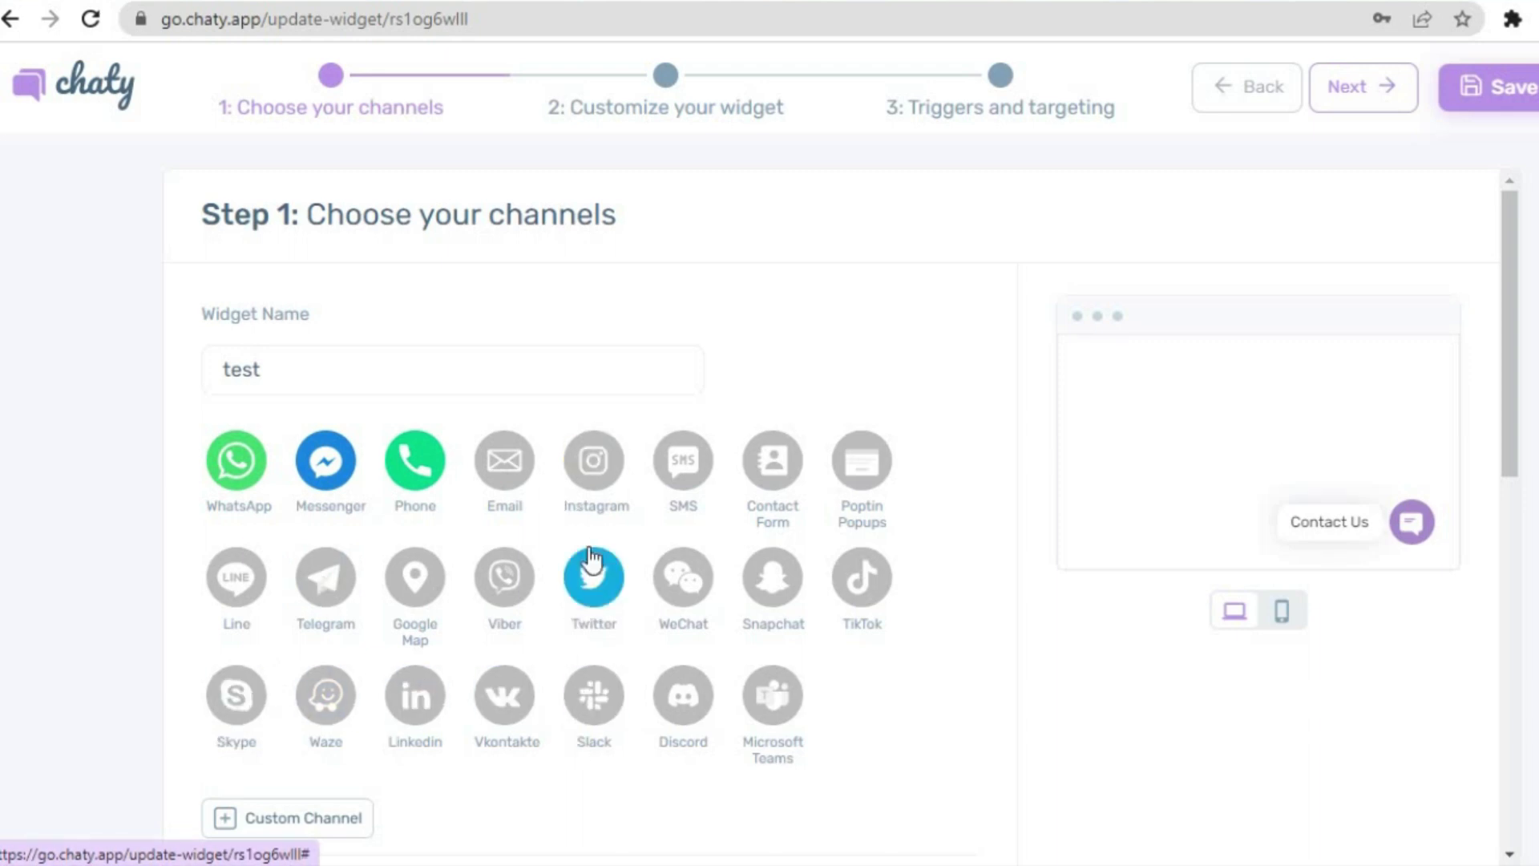
{"action": "left_click", "coordinate": [593, 578]}
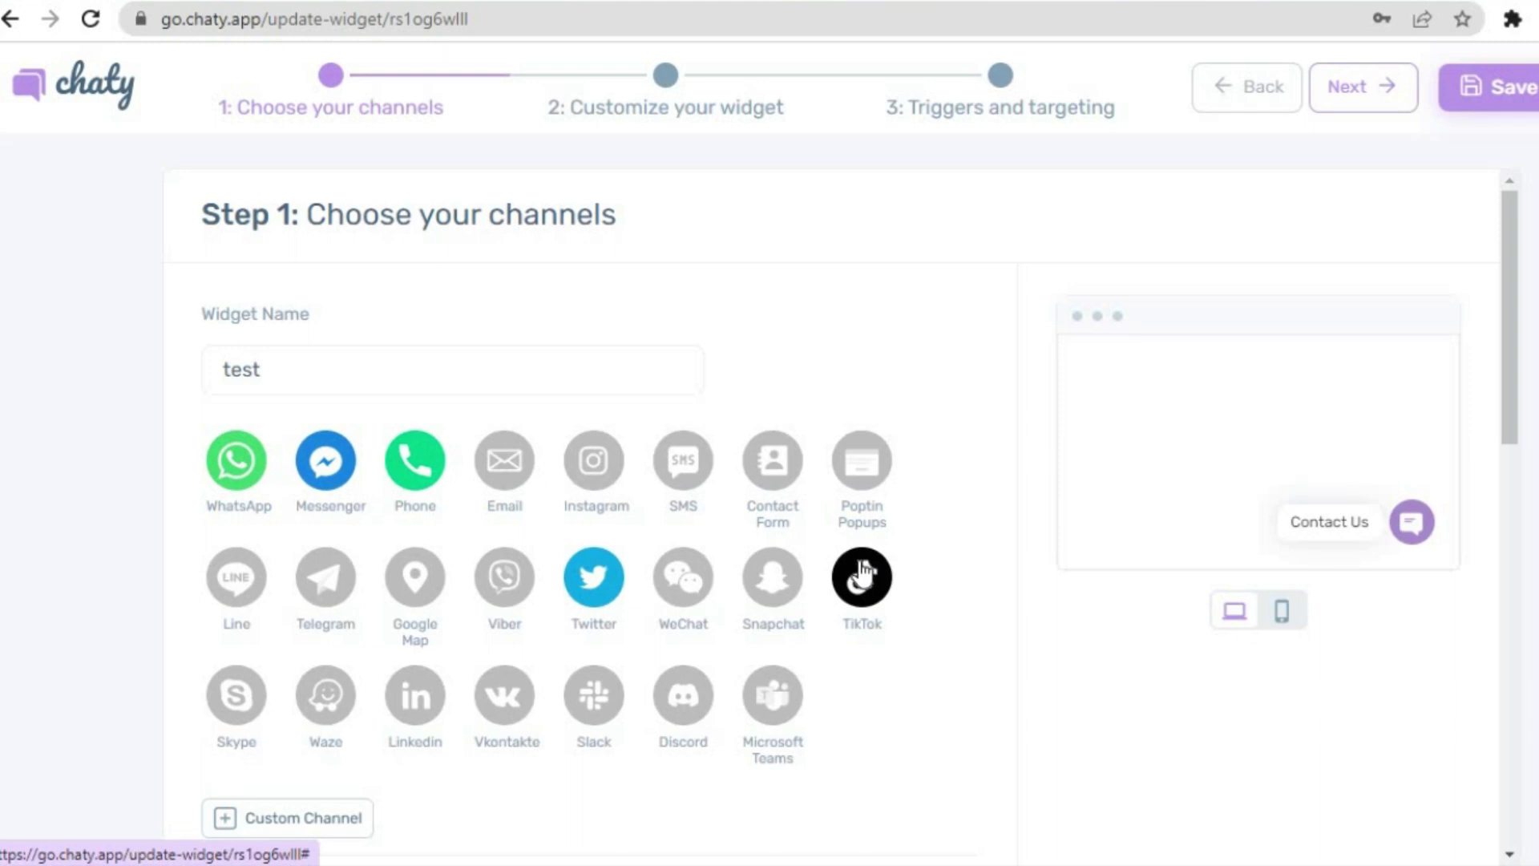
{"action": "left_click", "coordinate": [773, 578]}
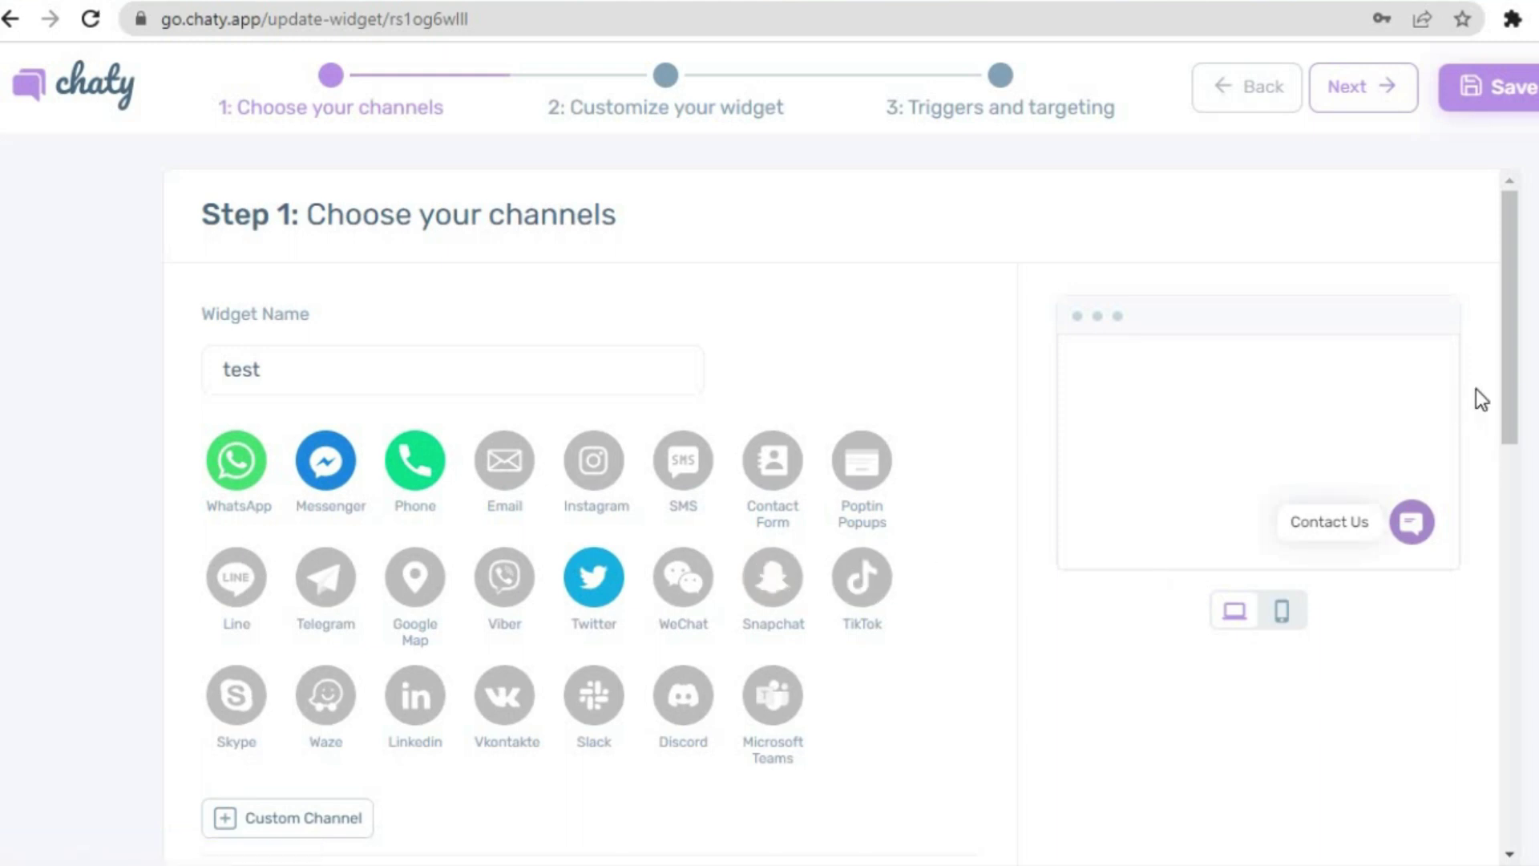
{"action": "left_click_drag", "start_coordinate": [1512, 381], "coordinate": [1516, 581]}
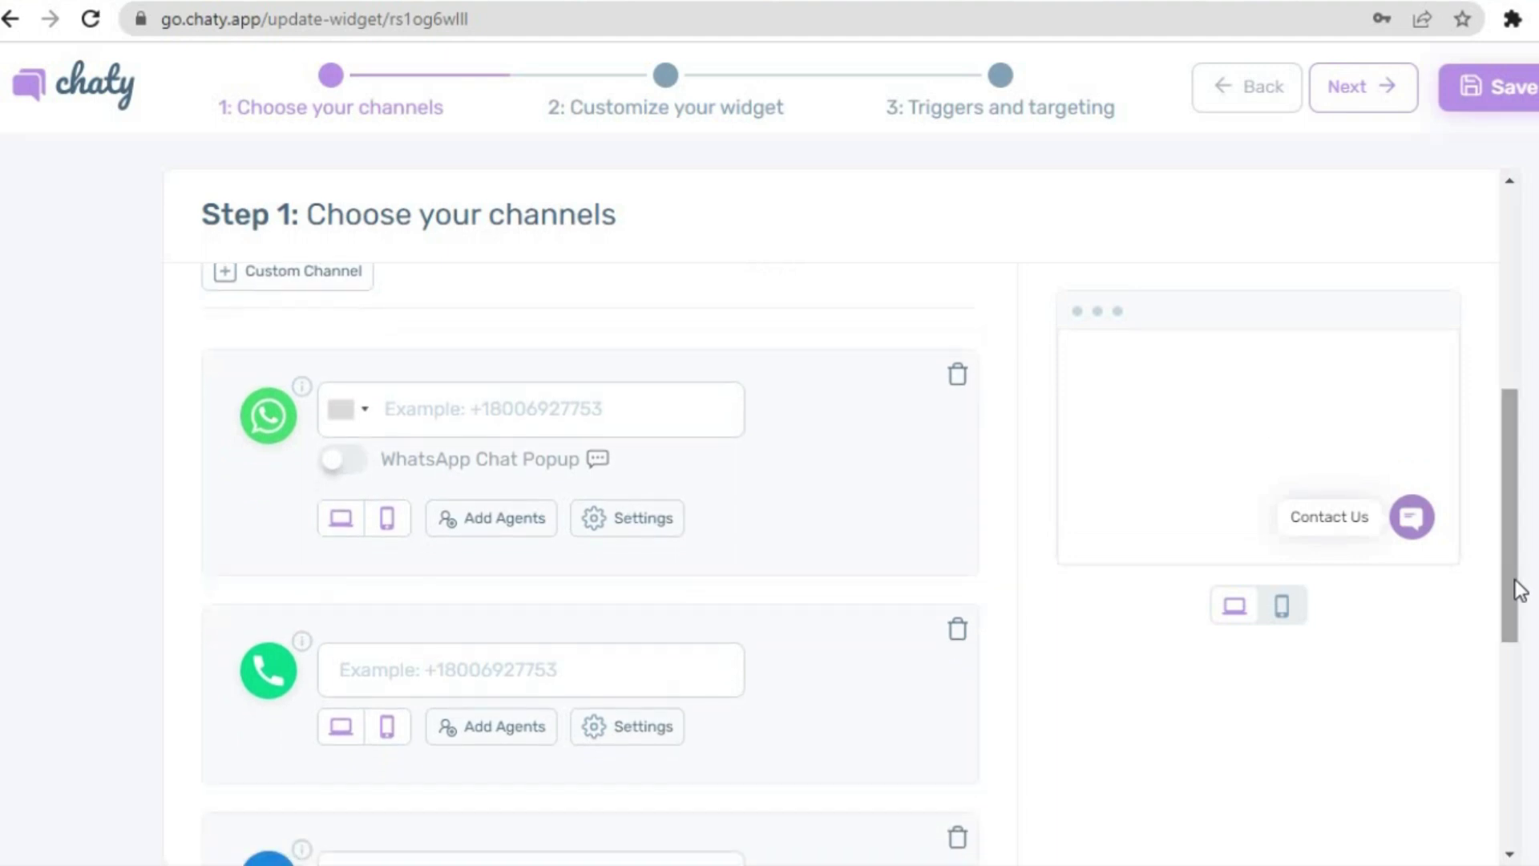
{"action": "left_click", "coordinate": [578, 409]}
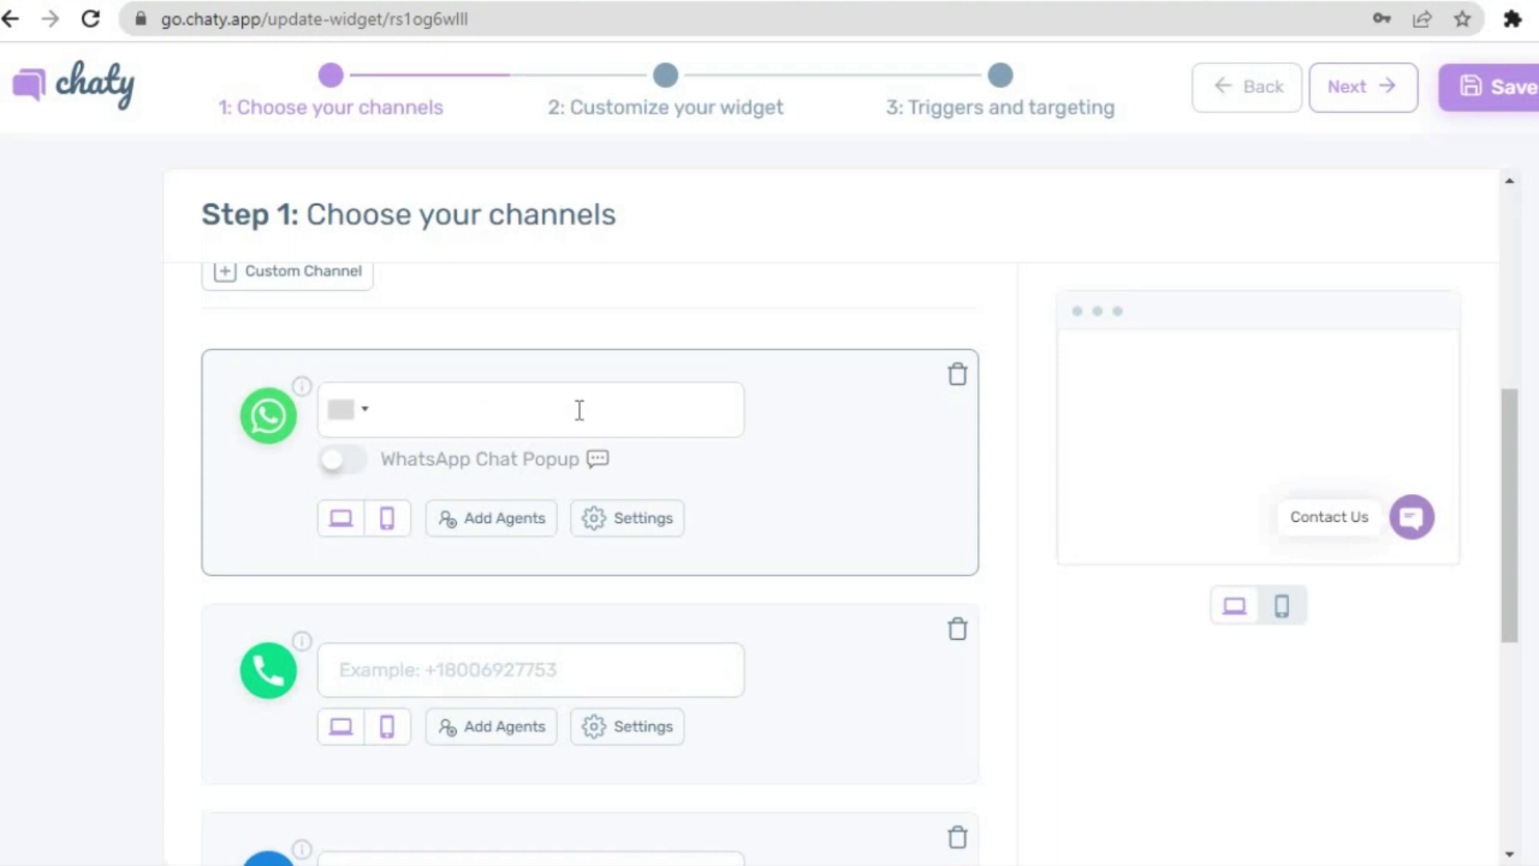
{"action": "left_click", "coordinate": [474, 672]}
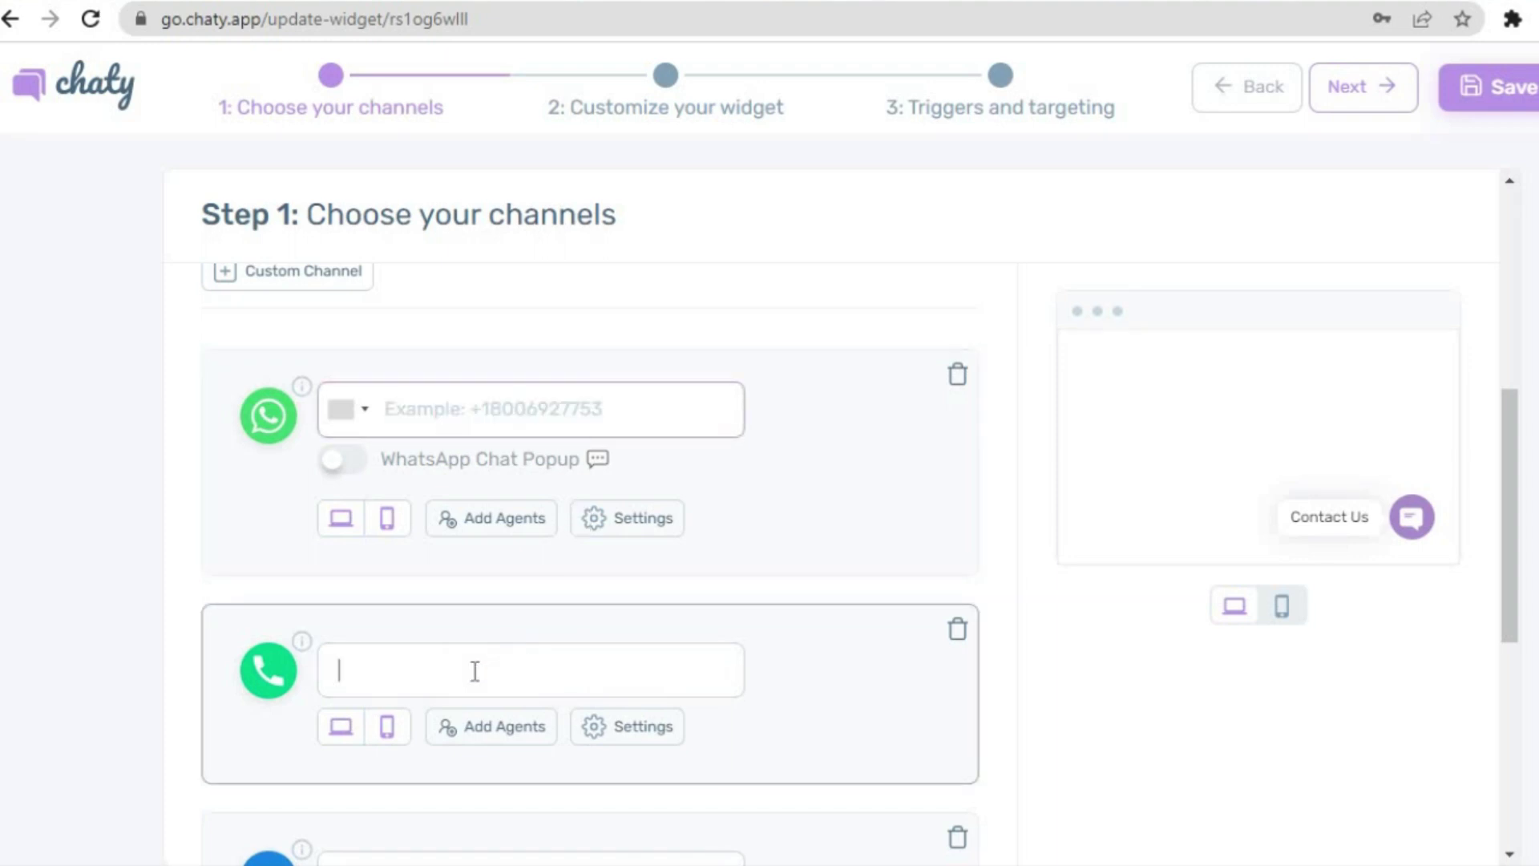
{"action": "left_click", "coordinate": [624, 525]}
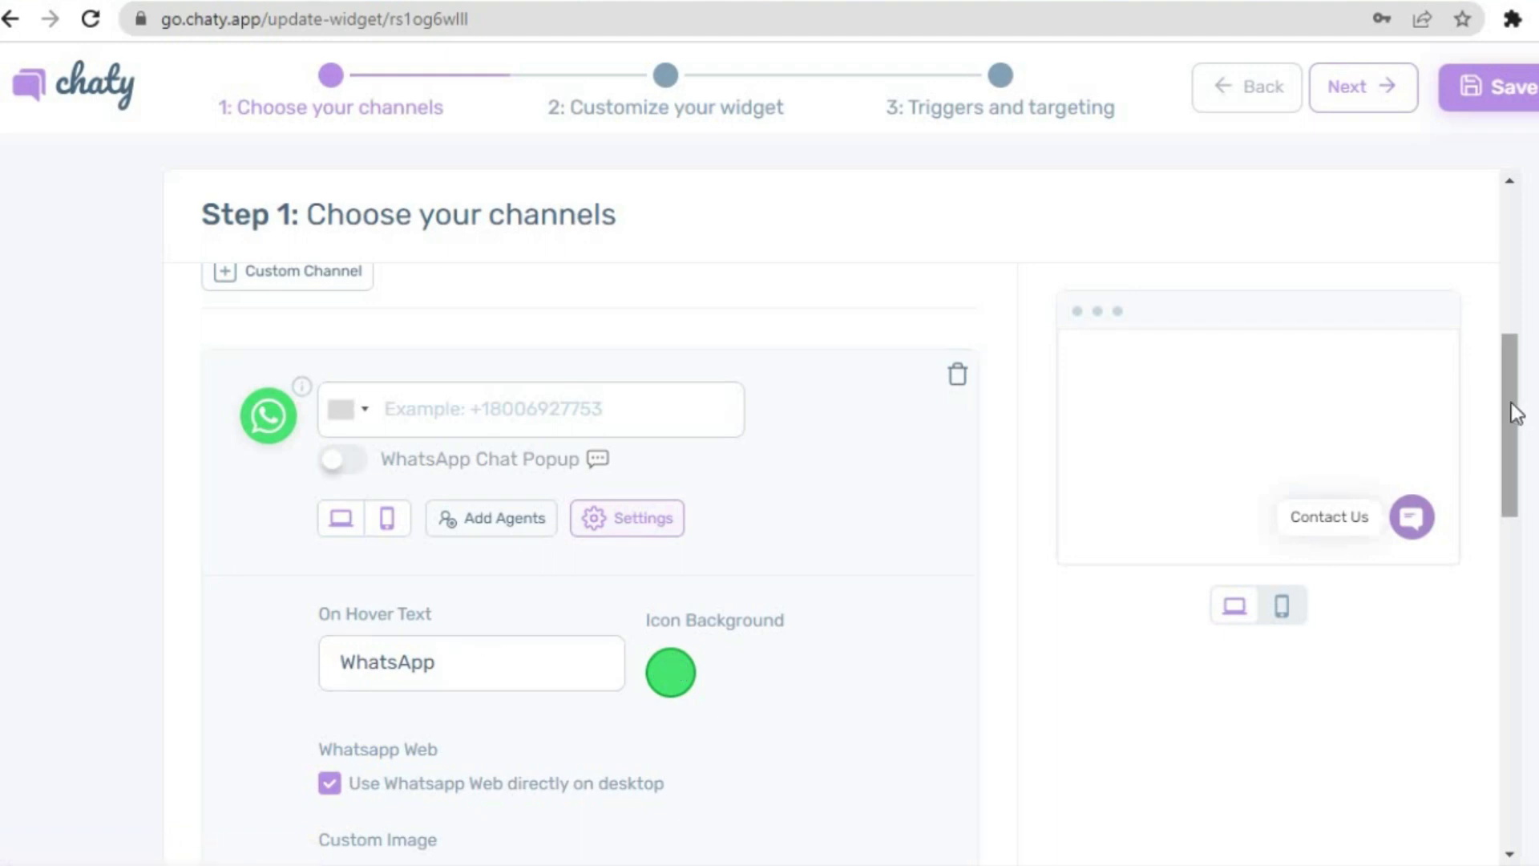
{"action": "left_click_drag", "start_coordinate": [1505, 401], "coordinate": [1526, 234]}
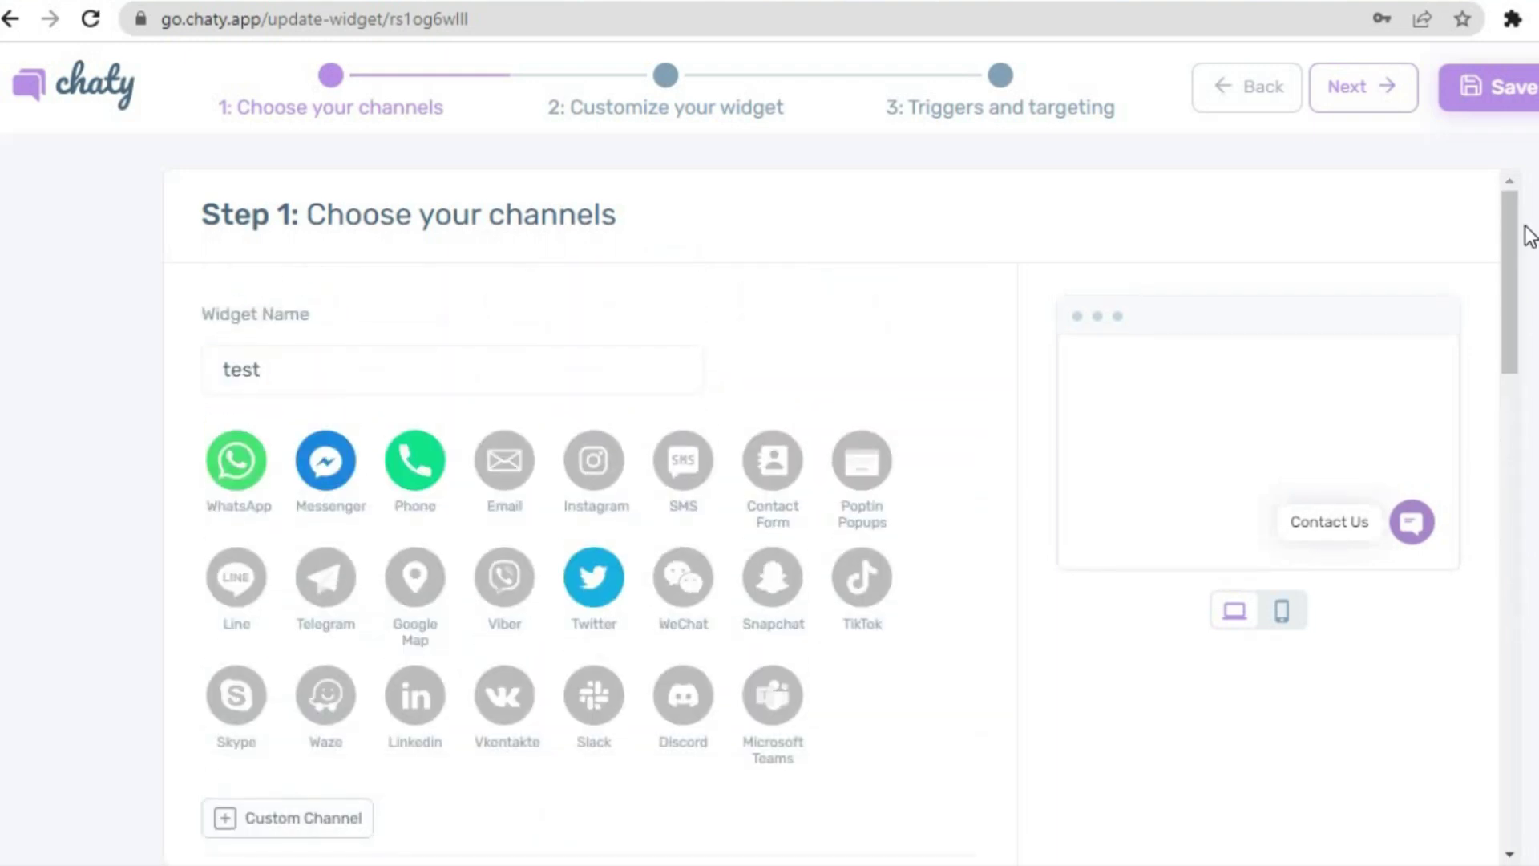
- Save the test widget, postponing channel details with I'll Do It Later
{"action": "left_click", "coordinate": [1529, 94]}
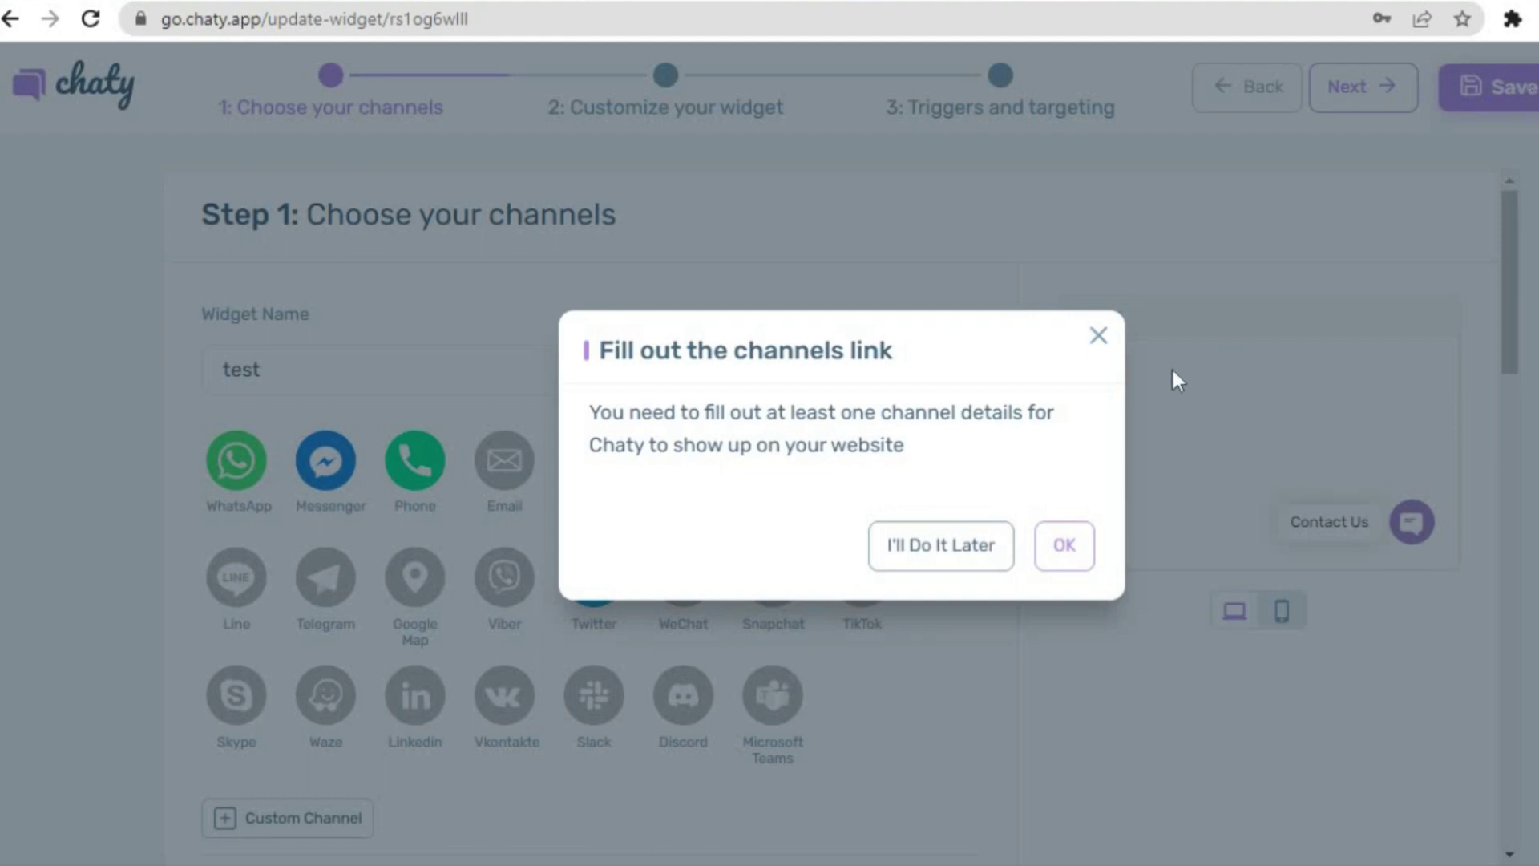
{"action": "left_click", "coordinate": [958, 552]}
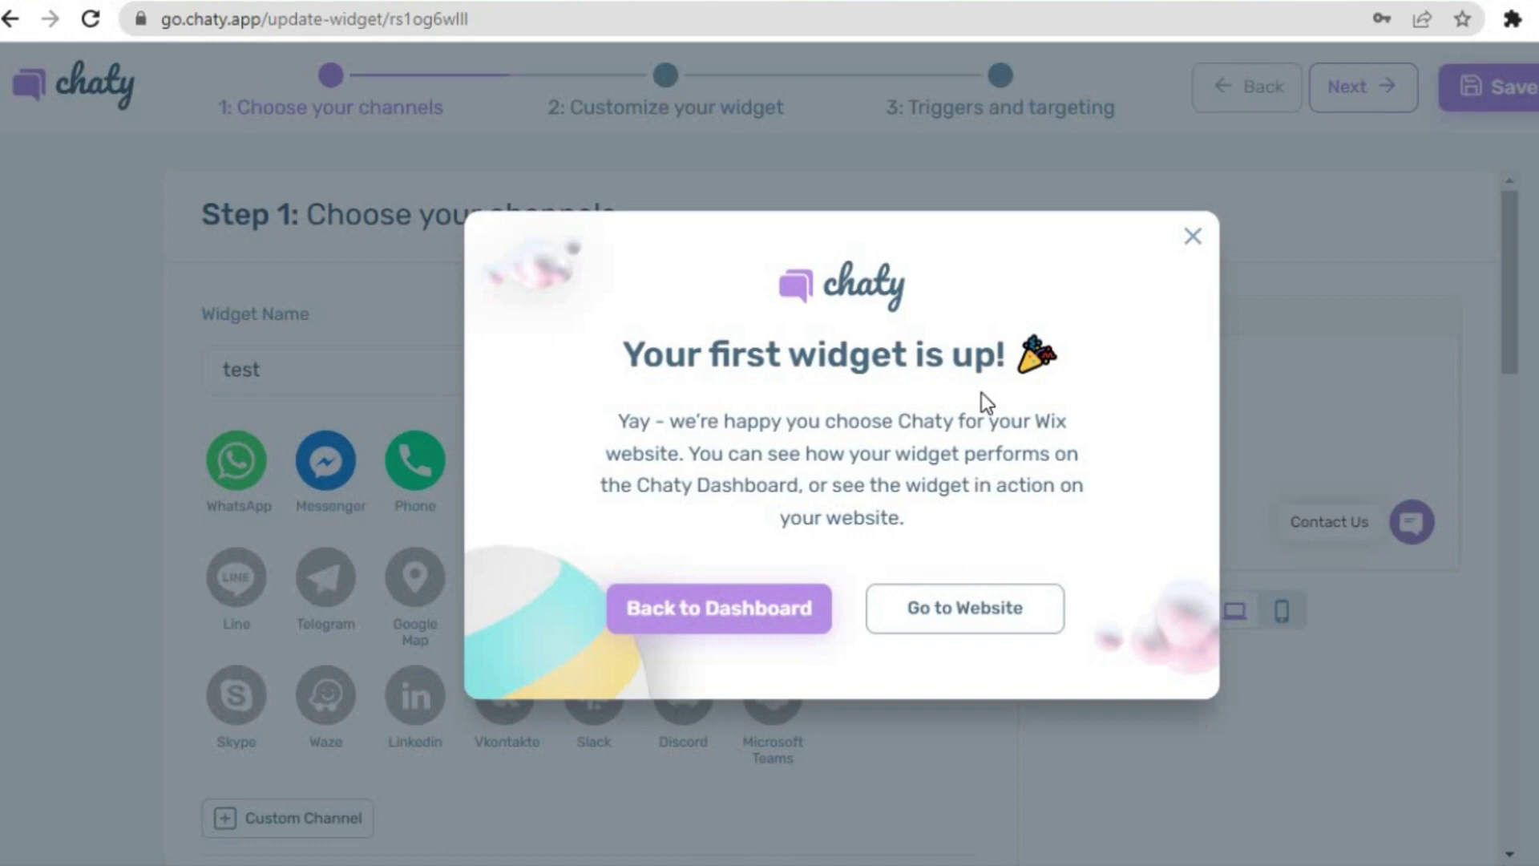
- View the live Tote store site, close the Facebook tab, and return to Chaty Widgets
{"action": "left_click", "coordinate": [953, 611]}
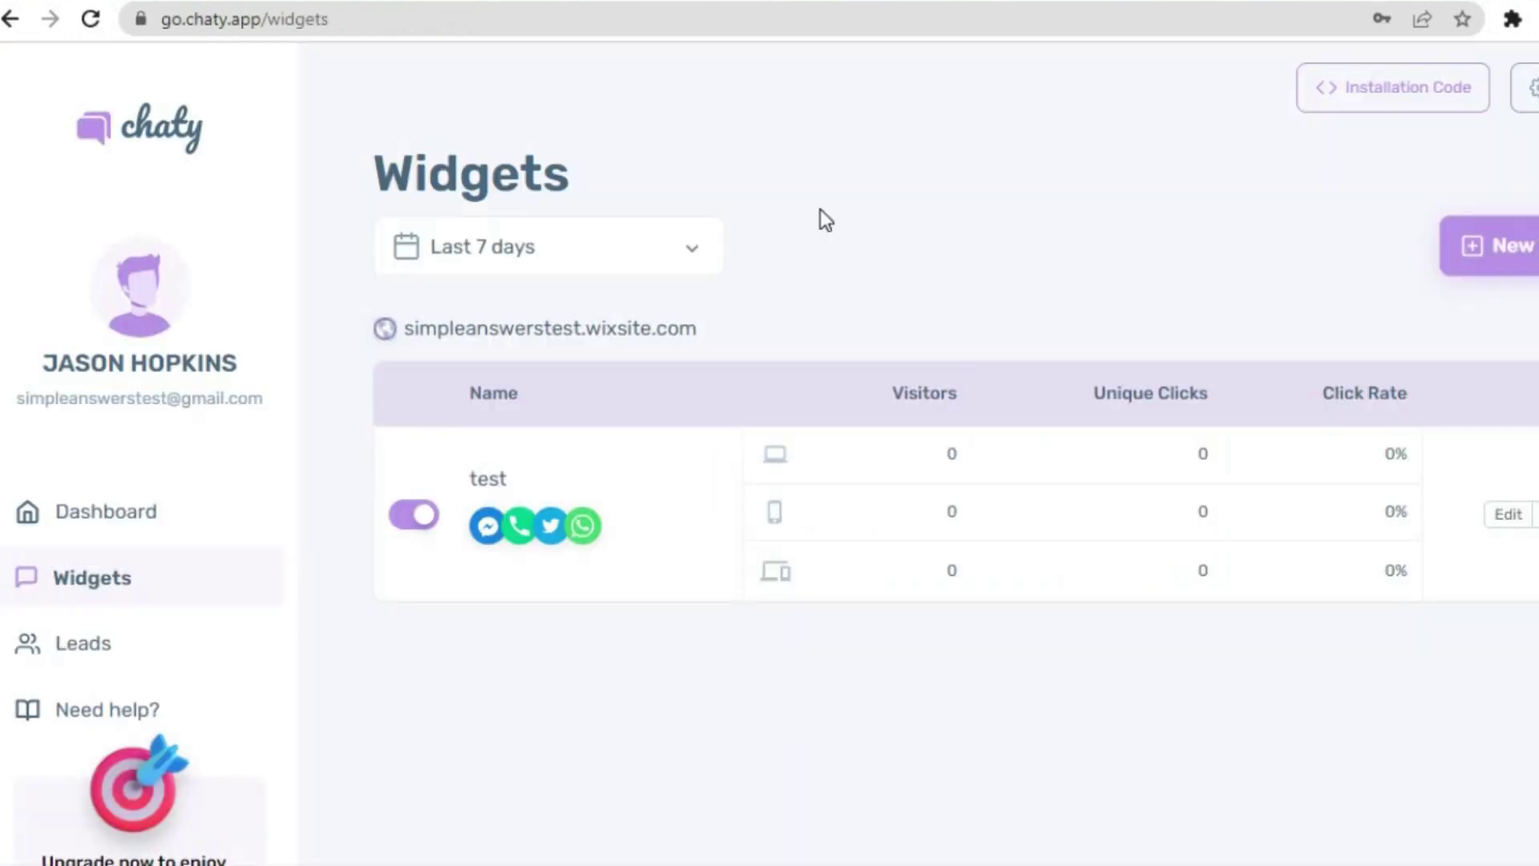
{"action": "left_click", "coordinate": [469, 1]}
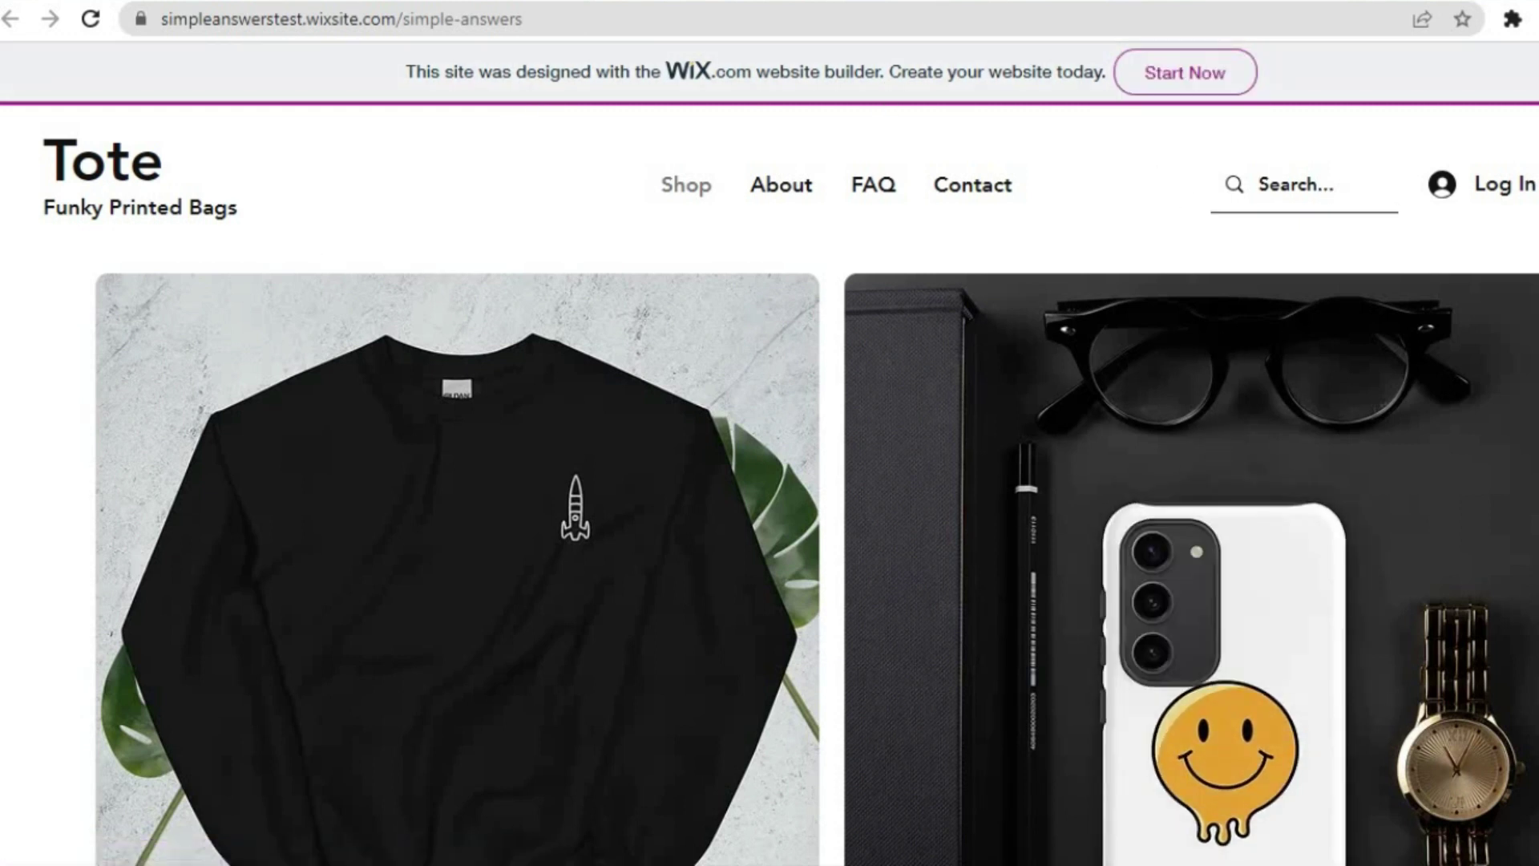
{"action": "scroll", "coordinate": [816, 566], "scroll_direction": "down", "scroll_amount": 10}
{"action": "scroll", "coordinate": [816, 566], "scroll_direction": "up", "scroll_amount": 10}
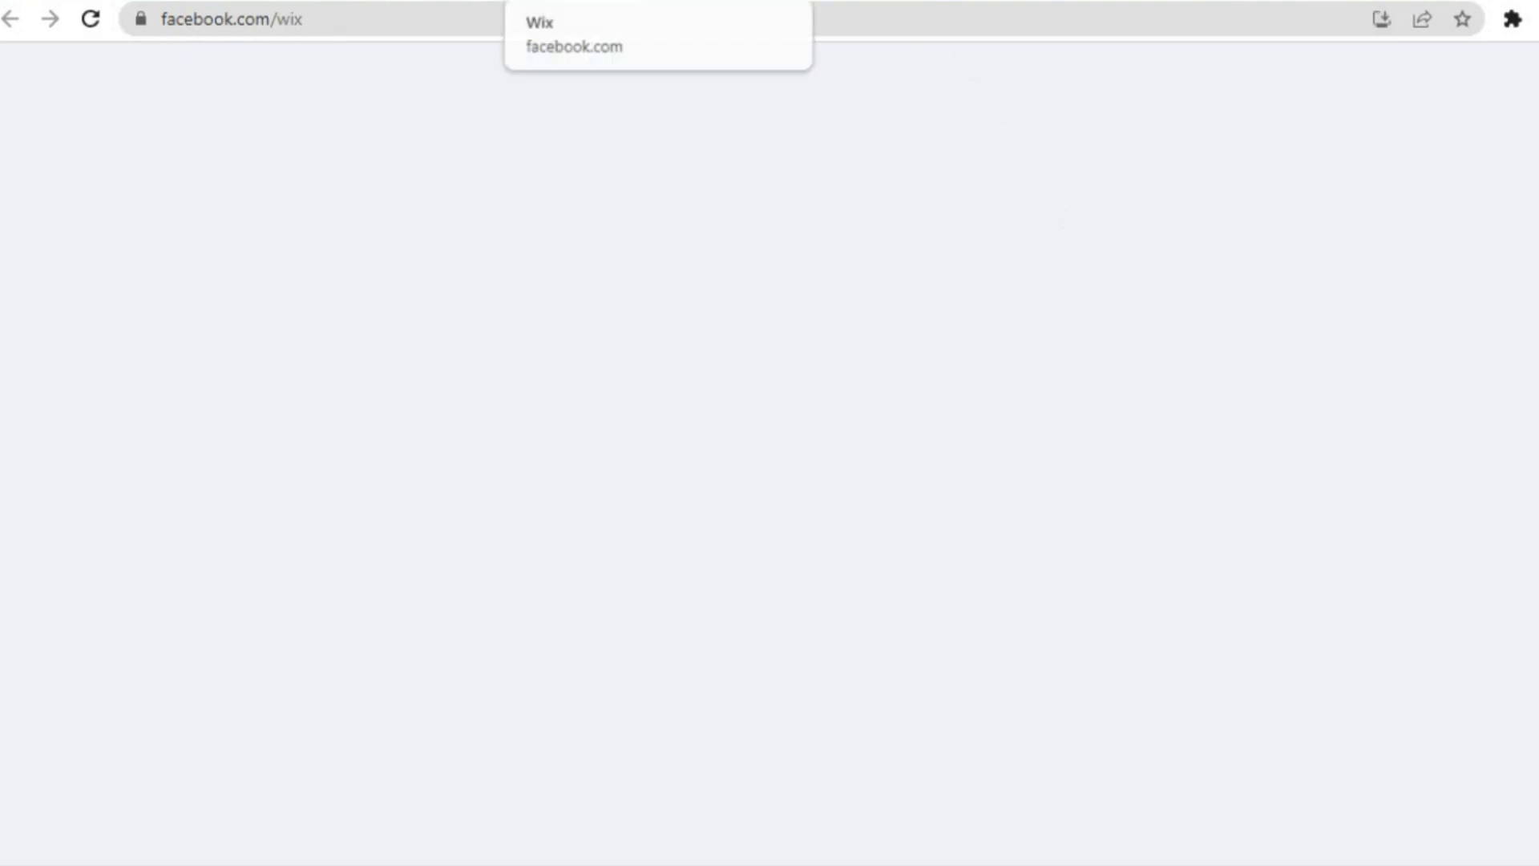
{"action": "key", "text": "ctrl+w"}
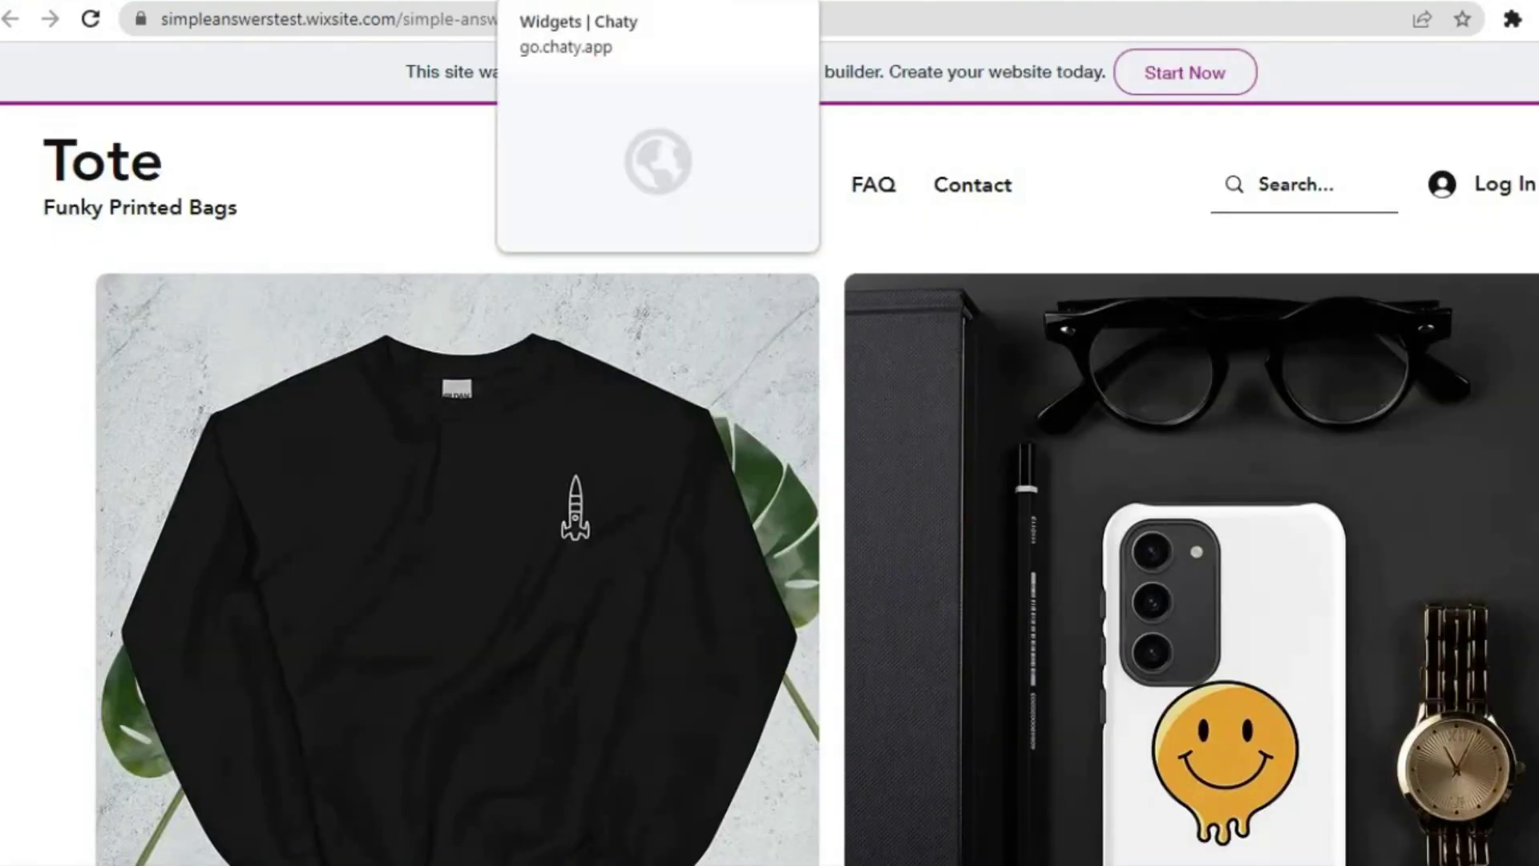
{"action": "left_click", "coordinate": [595, 2]}
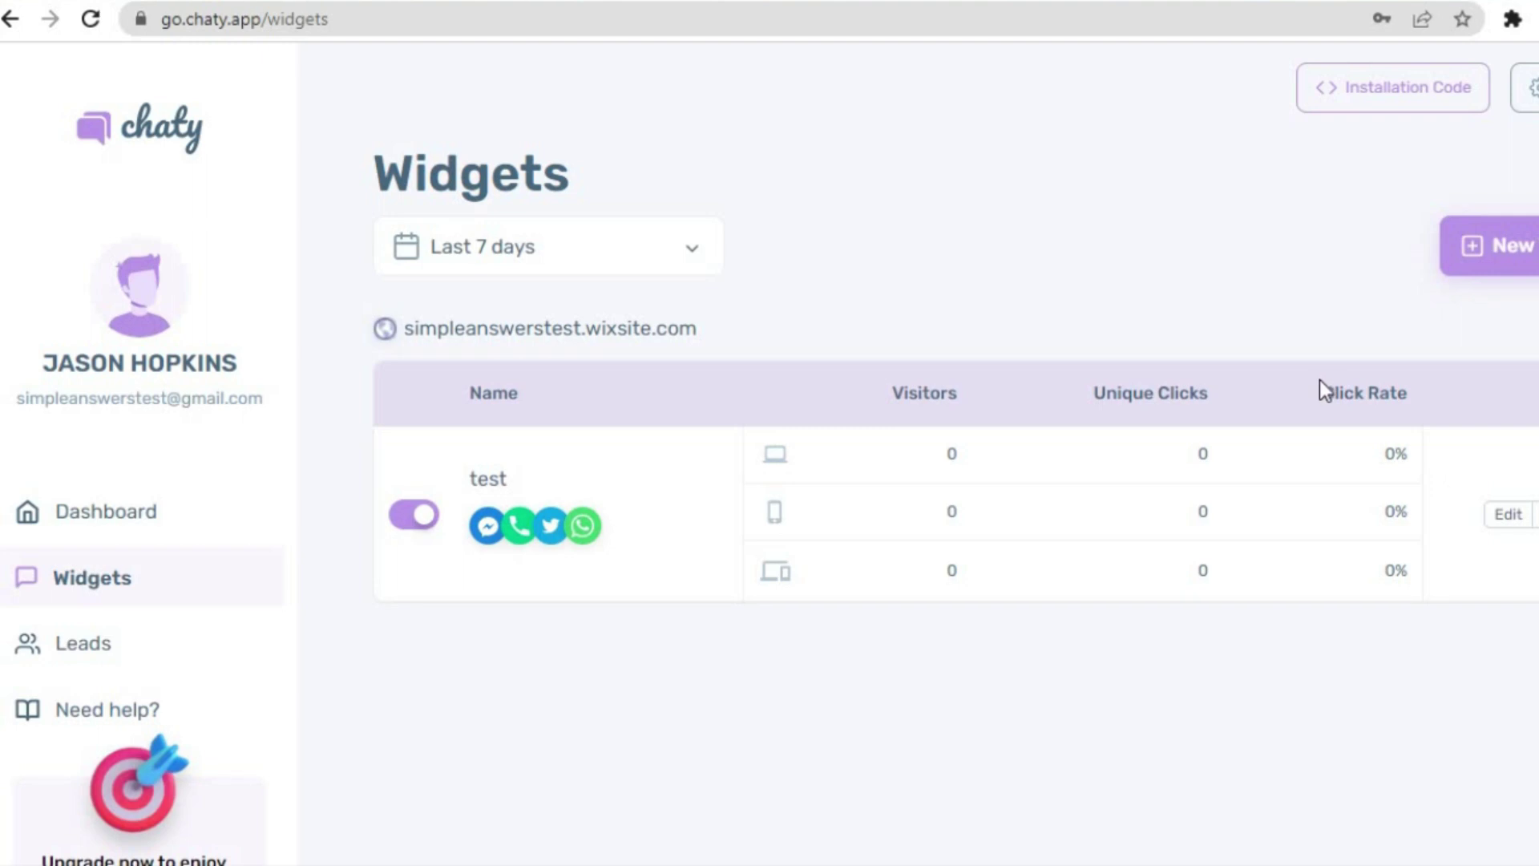
- Check the Installation Code note for the test widget and close it
{"action": "left_click", "coordinate": [1378, 89]}
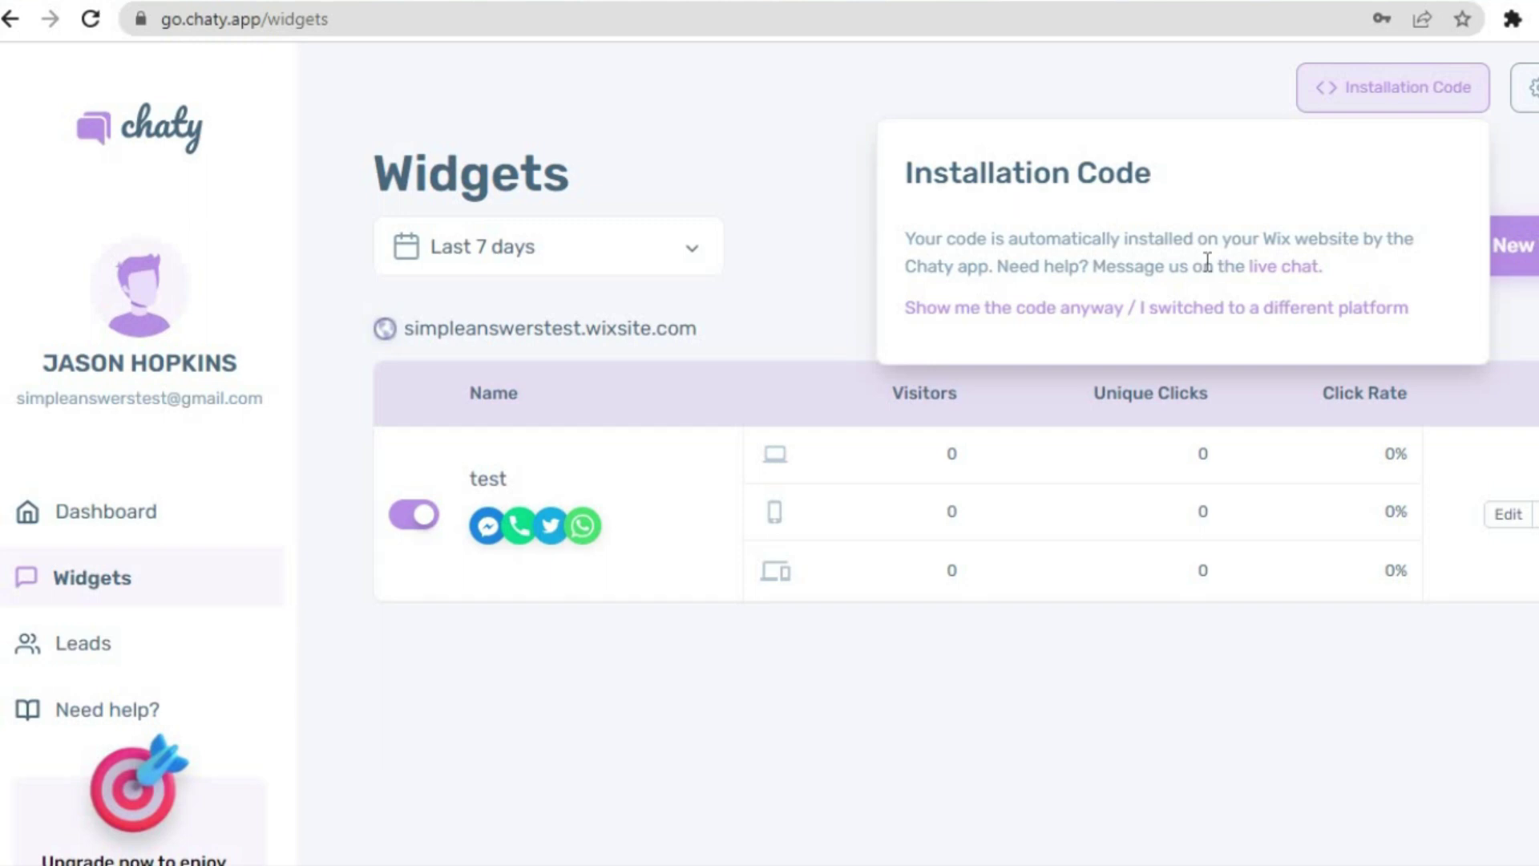
{"action": "left_click", "coordinate": [771, 167]}
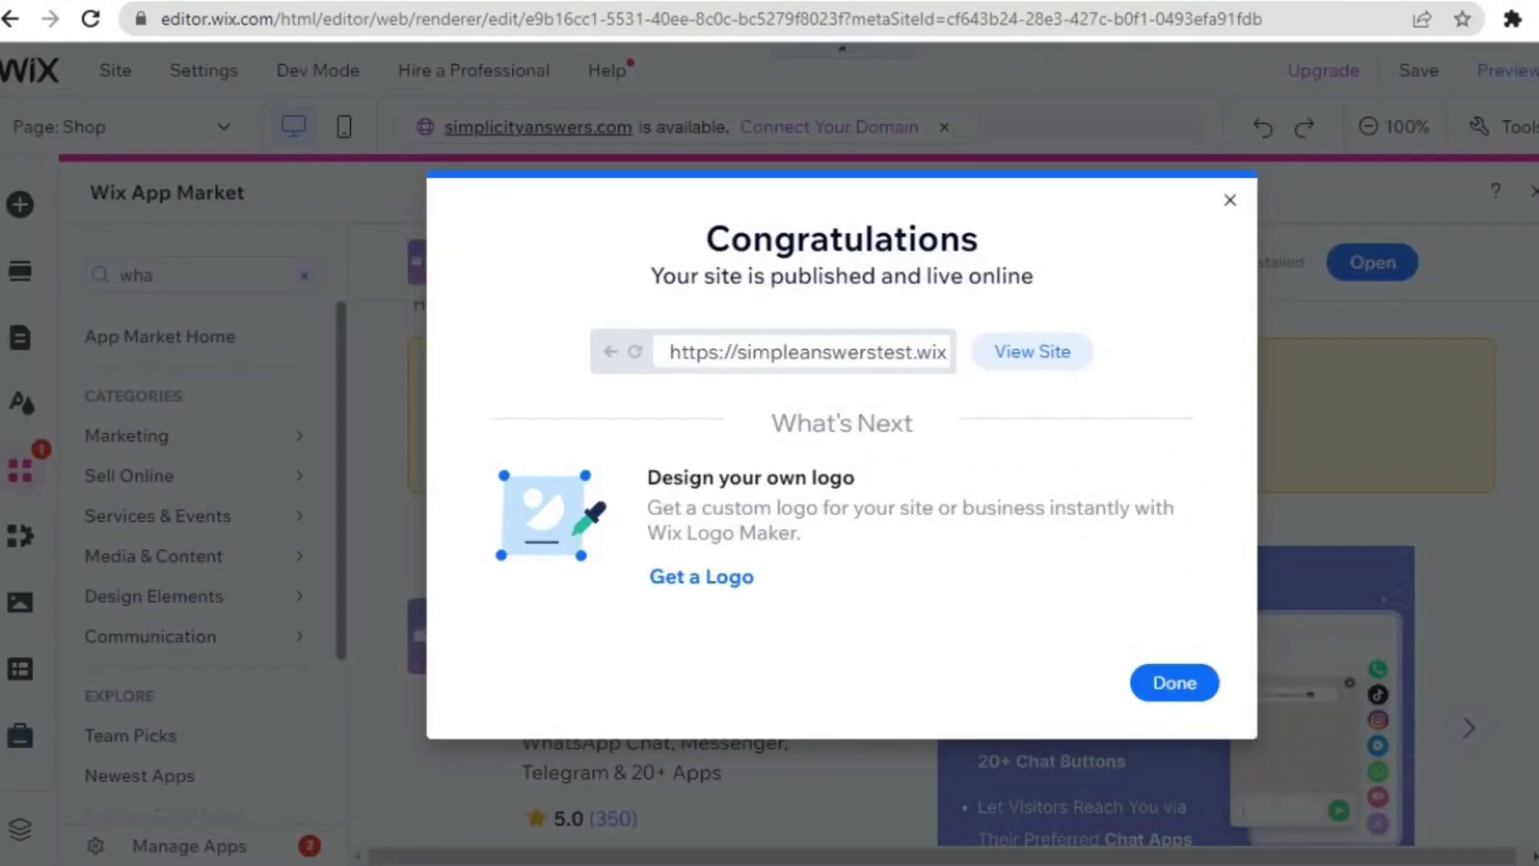
- Close the published and mobile-editing dialogs, then save and publish the site again
{"action": "left_click", "coordinate": [1204, 683]}
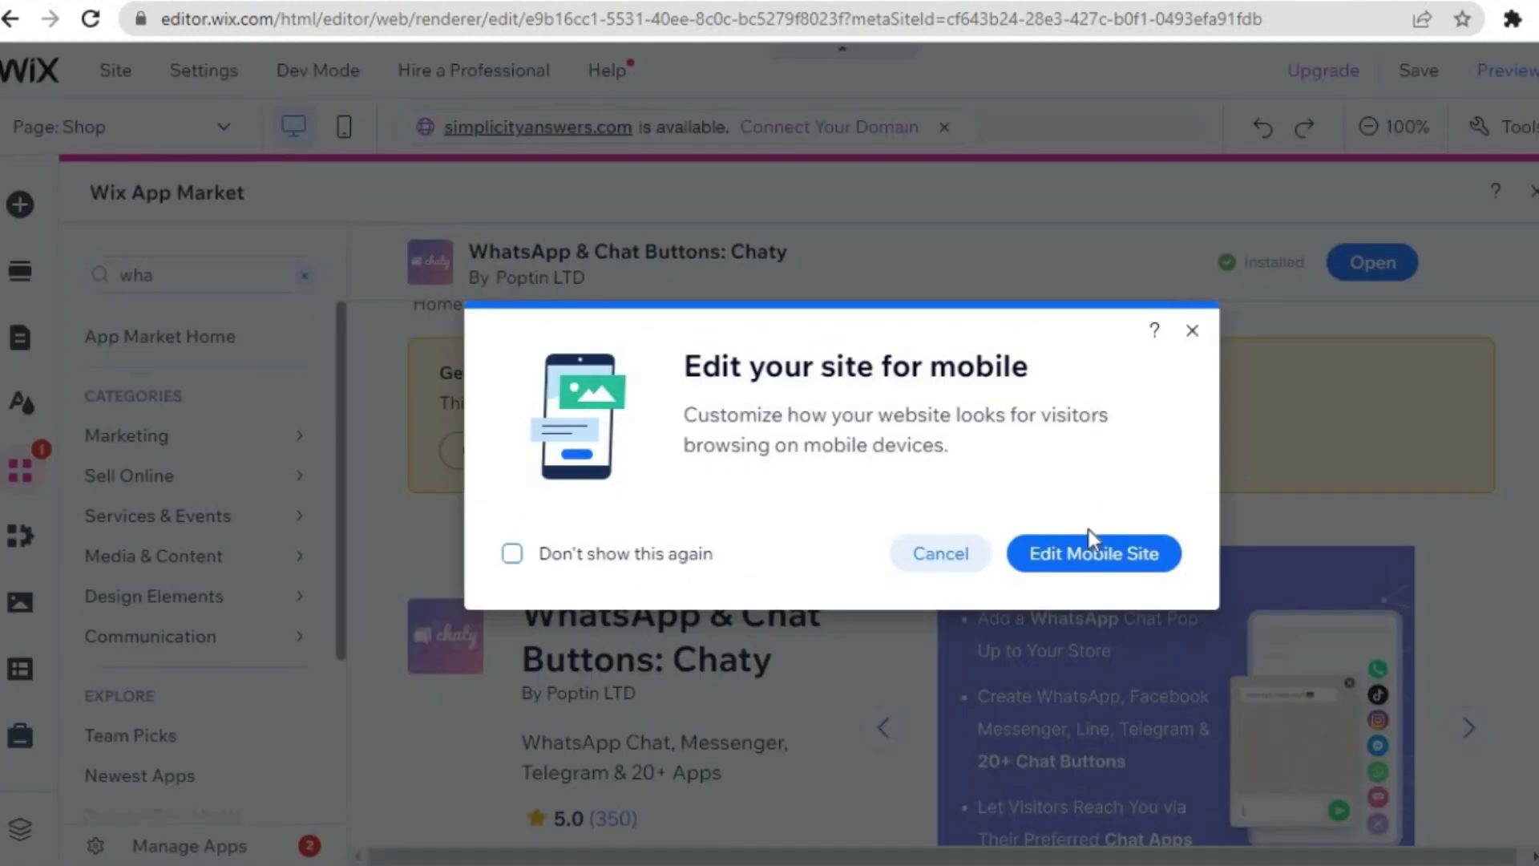
{"action": "left_click", "coordinate": [1198, 329]}
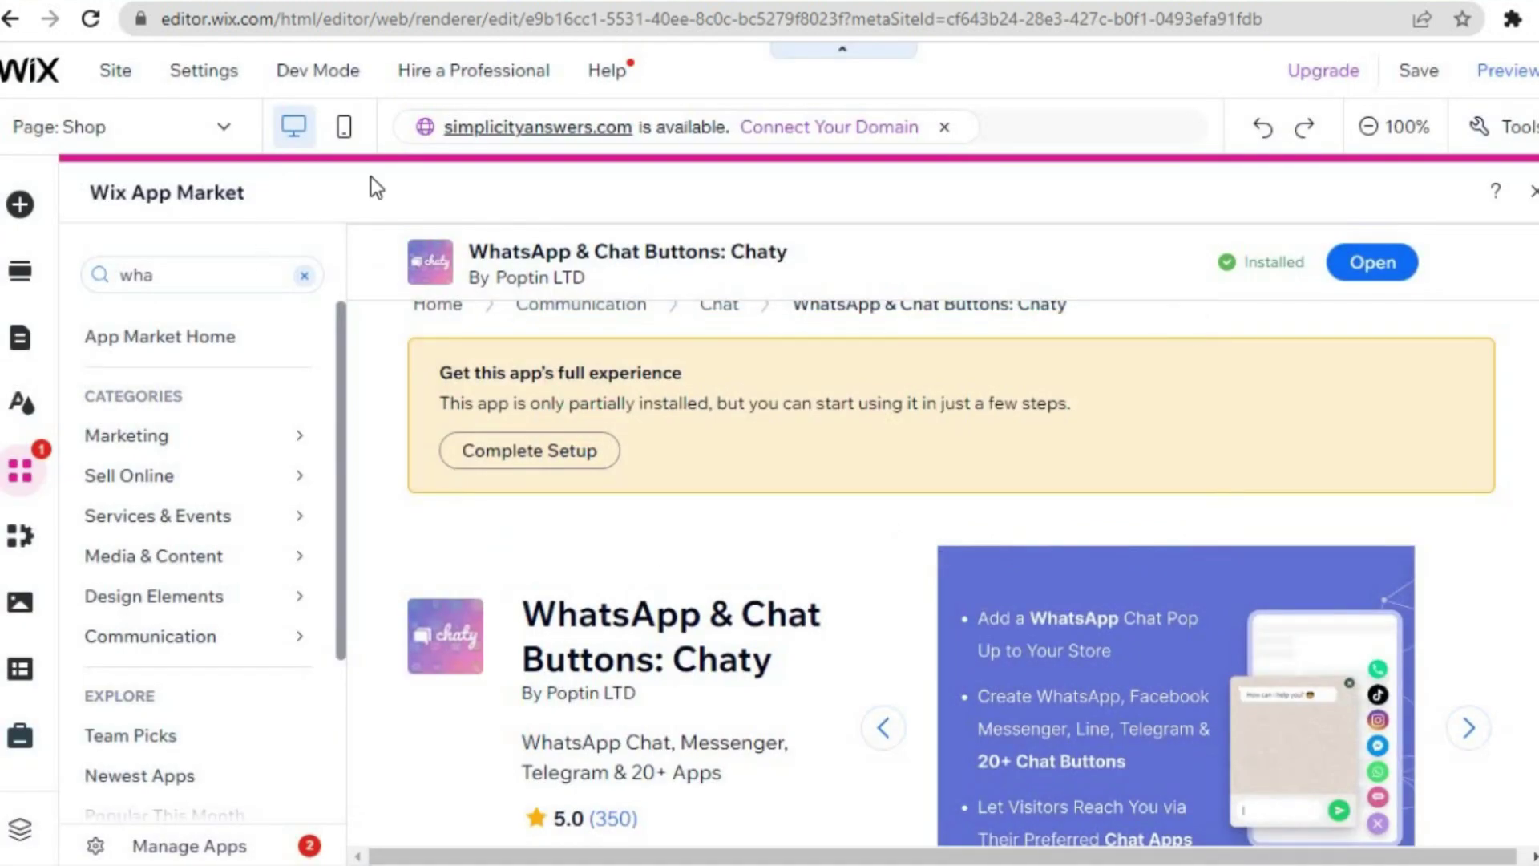
{"action": "mouse_move", "coordinate": [1422, 90]}
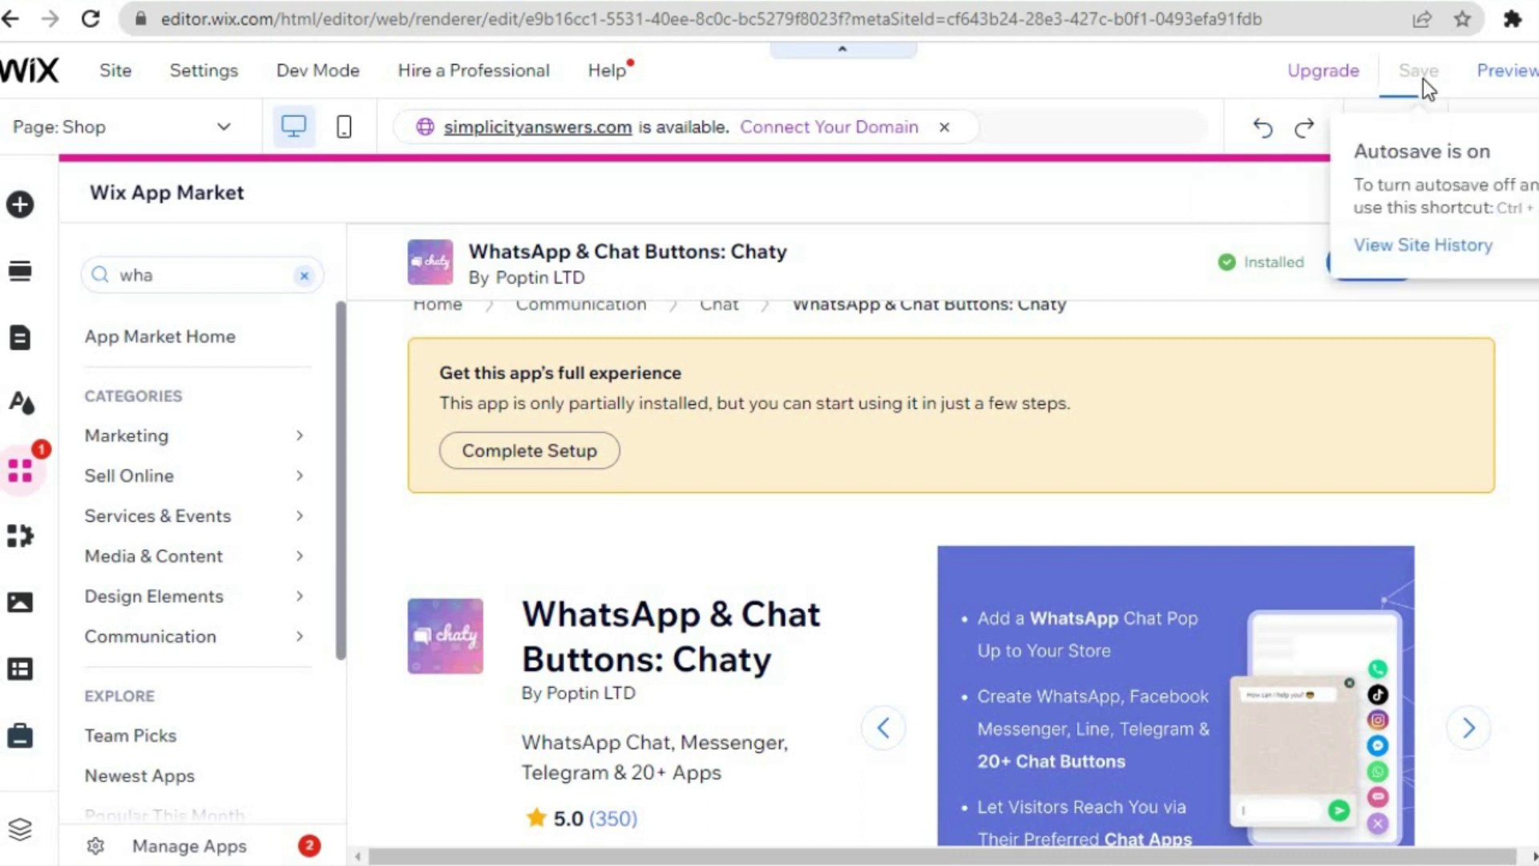
{"action": "left_click", "coordinate": [1420, 74]}
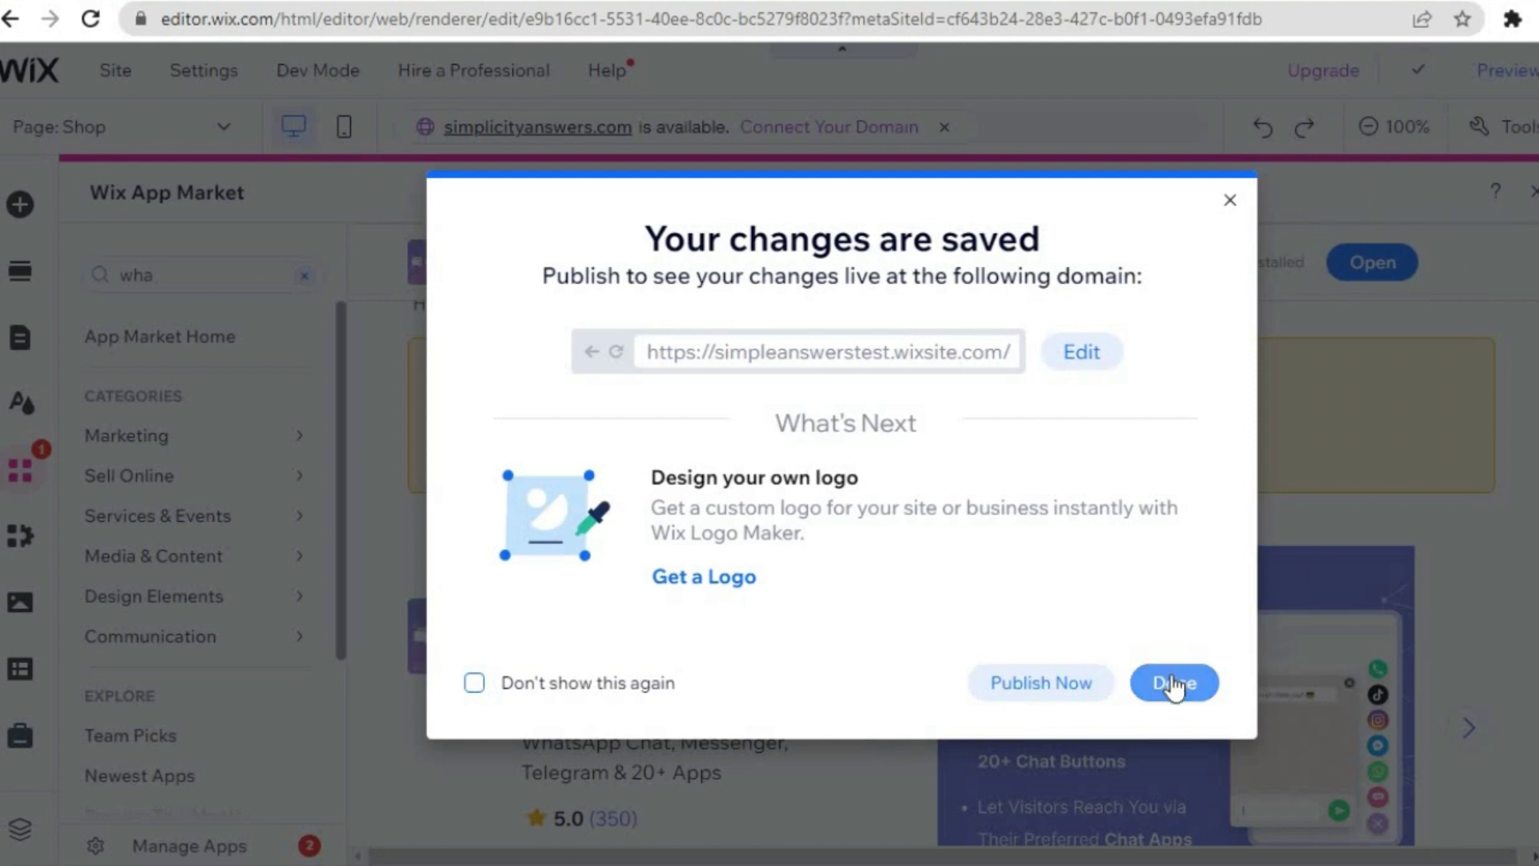
{"action": "left_click", "coordinate": [1055, 689]}
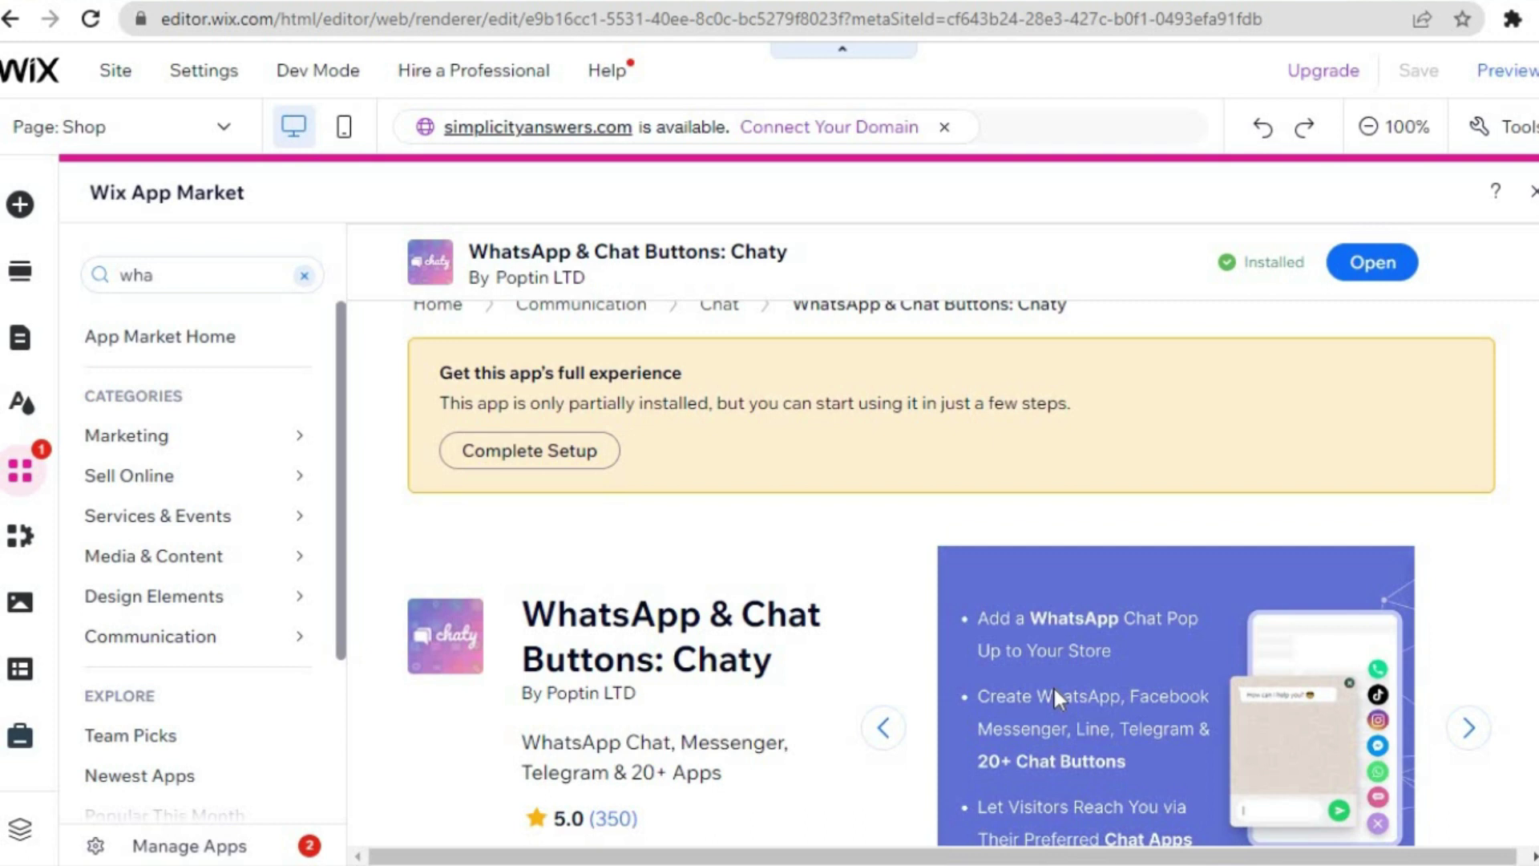